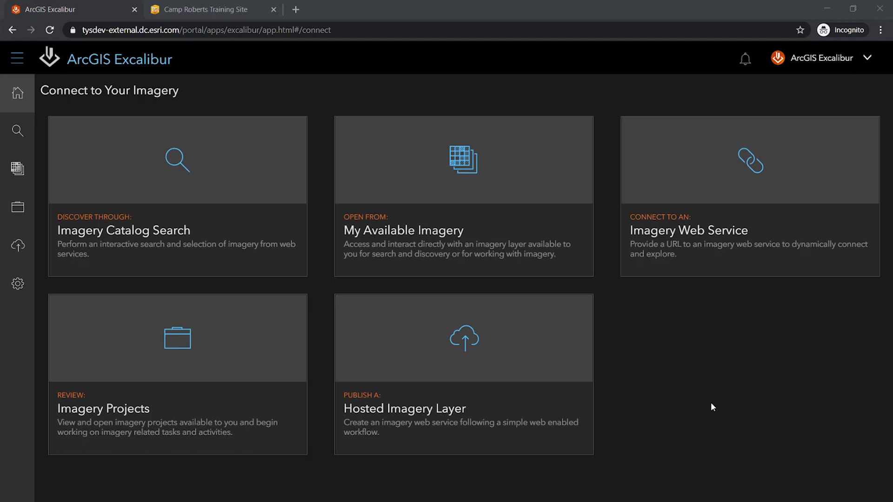
Start a new Hosted Imagery Layer publish from the Connect to Your Imagery page
click(518, 358)
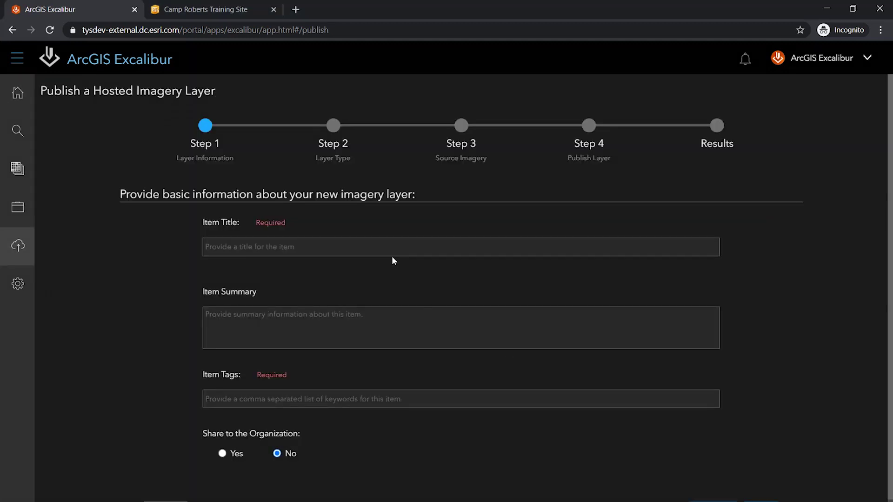
Enter title 'Training Site AOI', summary 'Source is Small Aerial Collect' and tag 'Imagery Layer', then continue
click(380, 246)
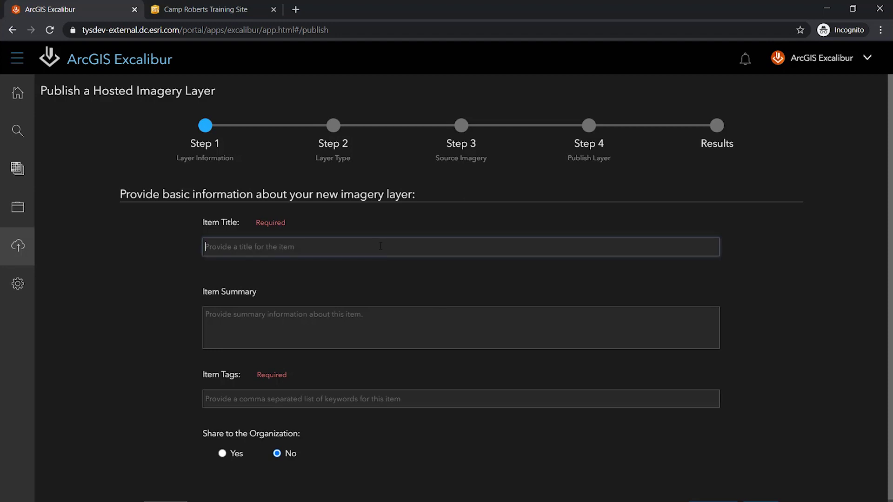
text(Training Site AOI)
key(Tab)
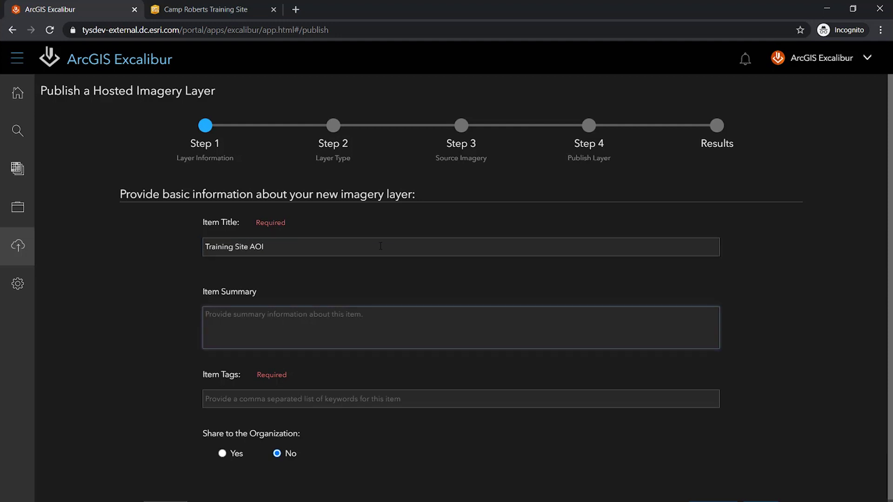
text(Source)
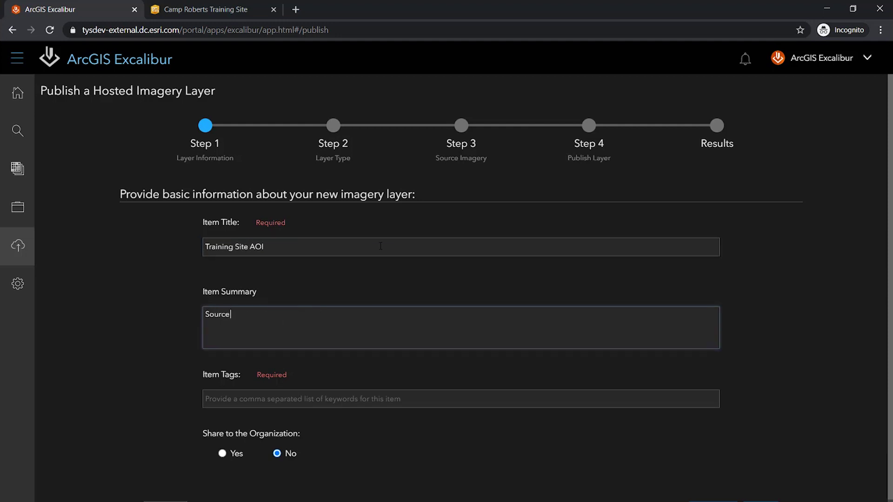
text( is Small Aerial Collect)
key(Tab)
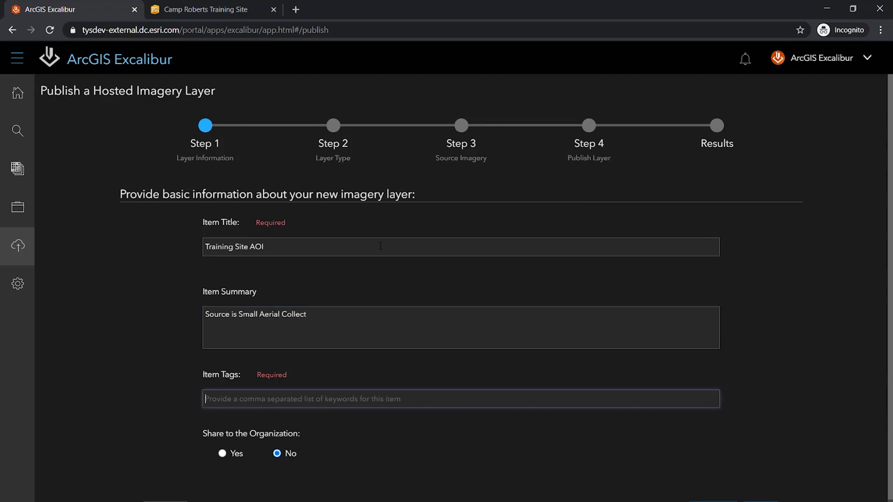
text(Imagery Layer)
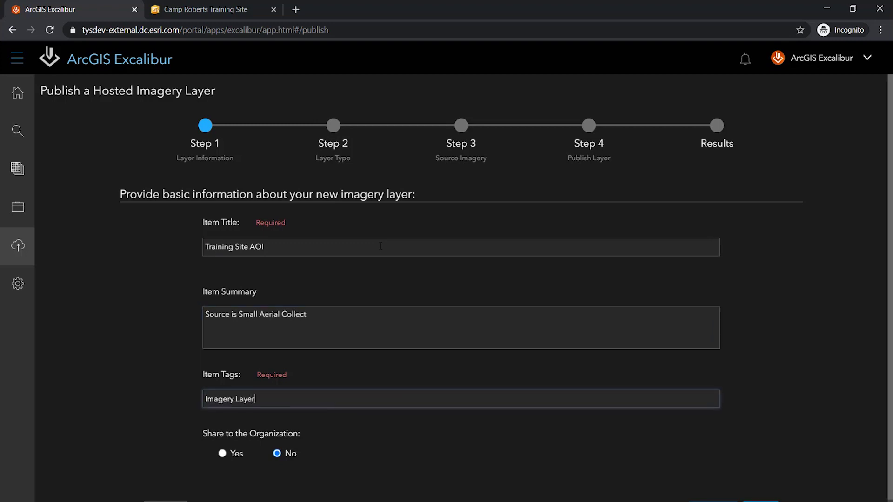
scroll(381, 246, down, 1)
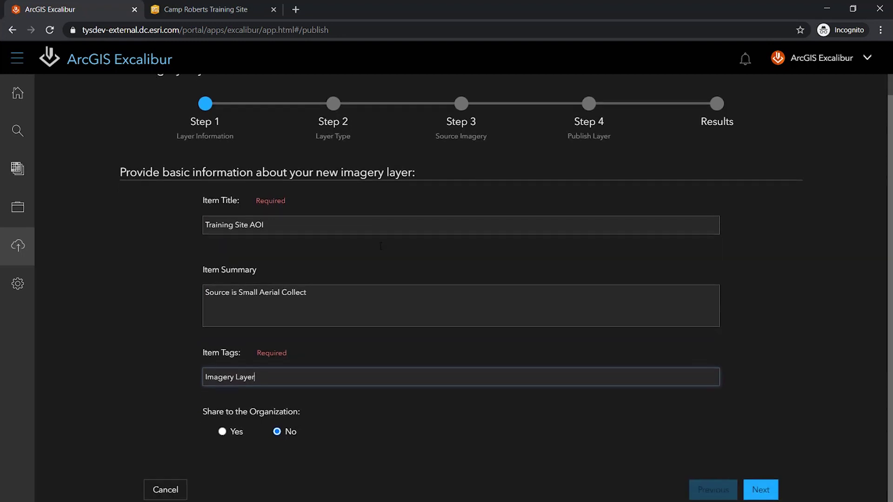
click(772, 492)
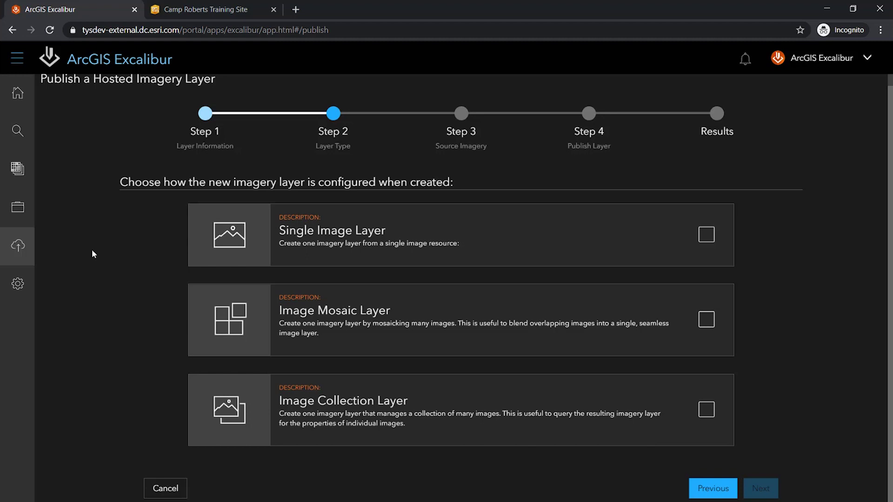
Choose Single Image Layer as the layer type and continue to source imagery
click(706, 235)
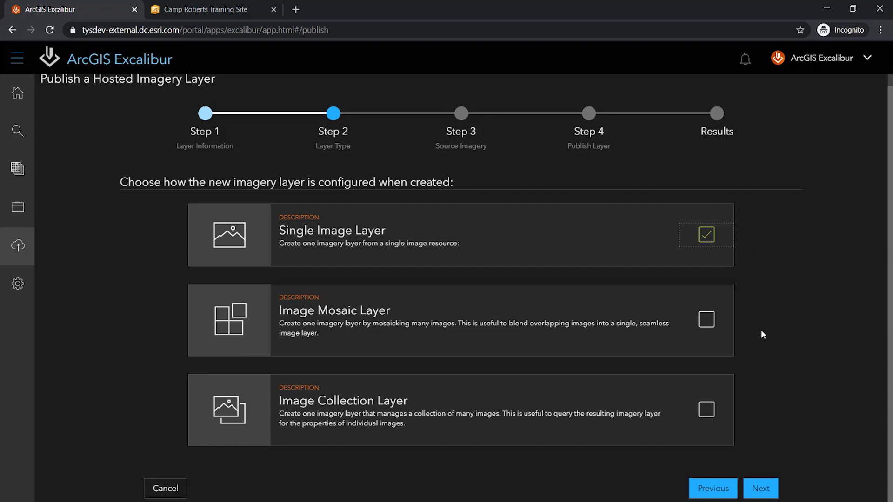
click(761, 489)
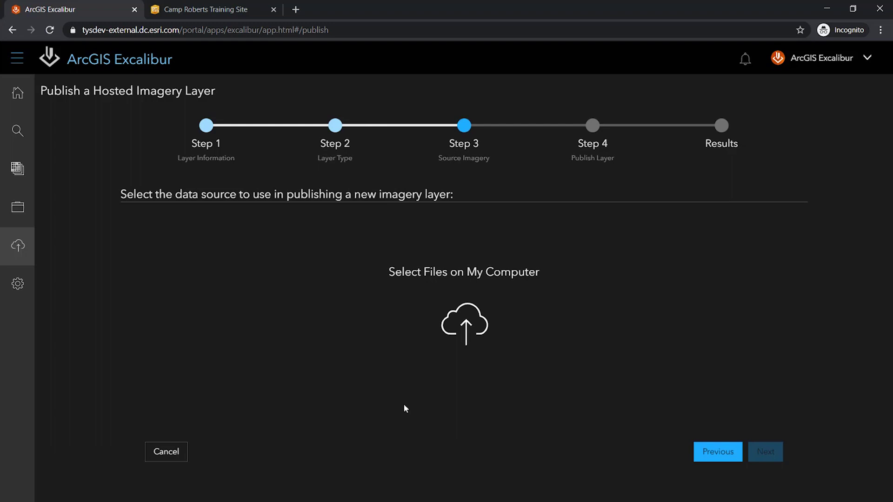
click(471, 321)
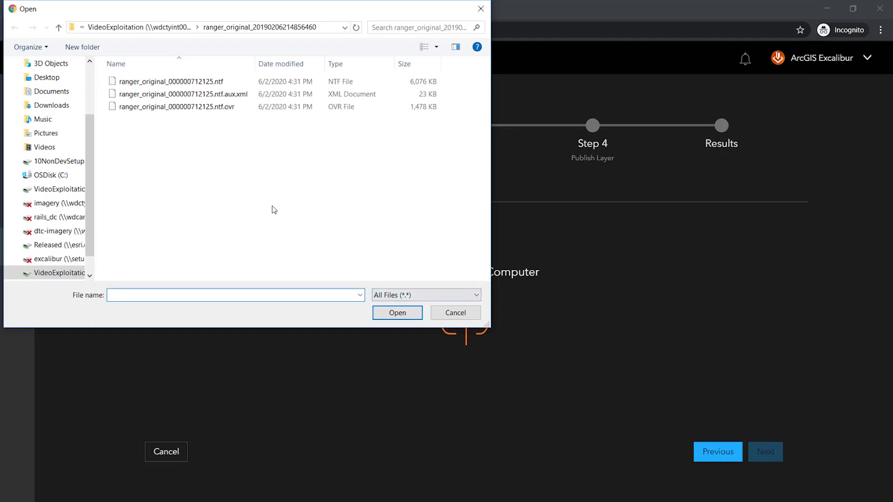
drag(272, 206, 189, 80)
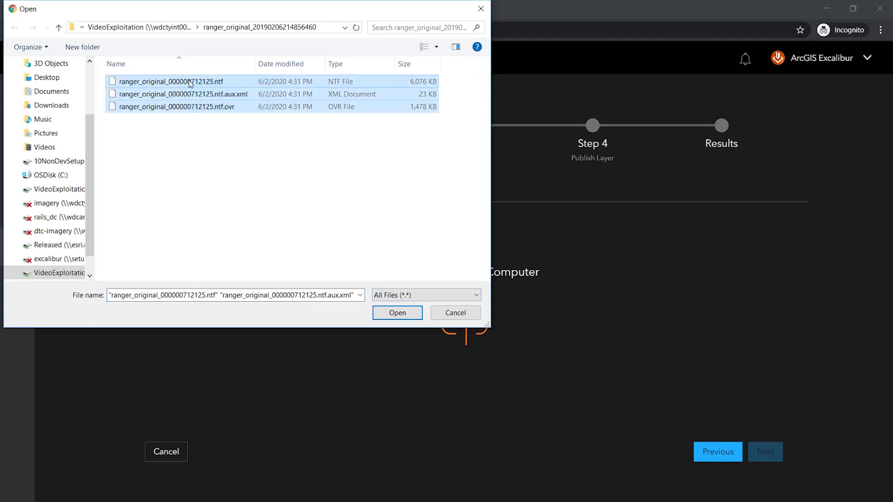
click(399, 313)
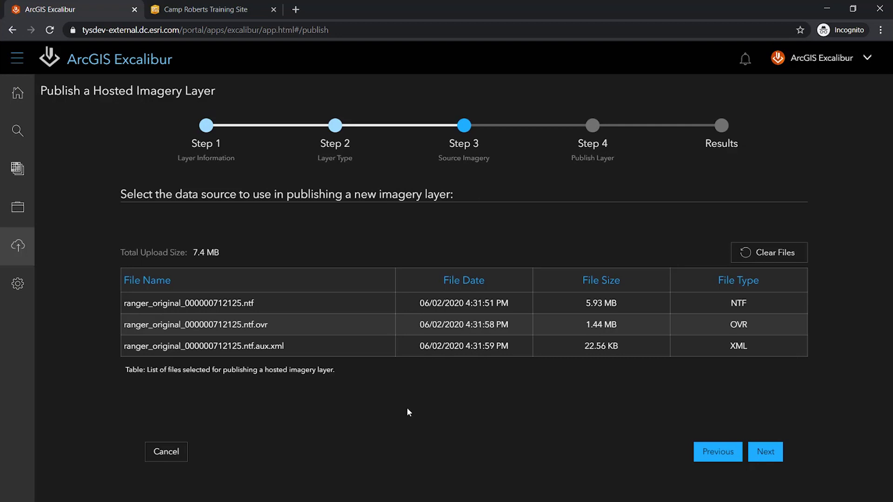
click(764, 452)
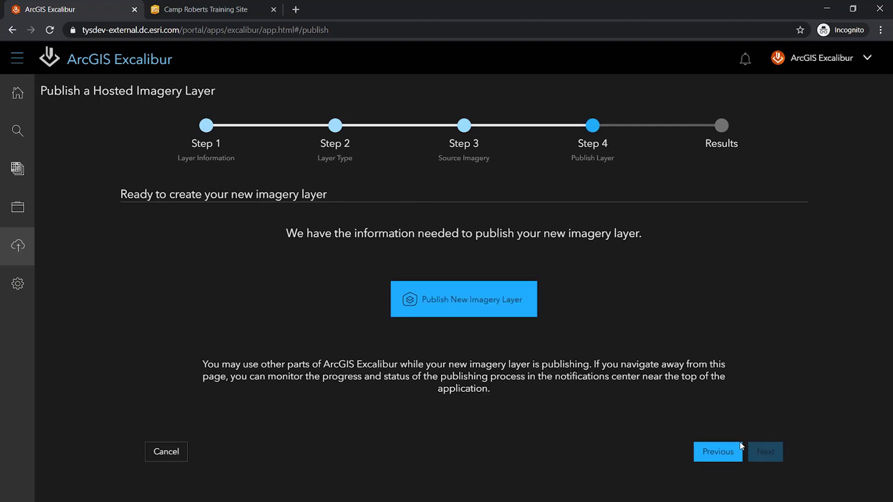
Publish the Training Site AOI hosted imagery layer
click(492, 300)
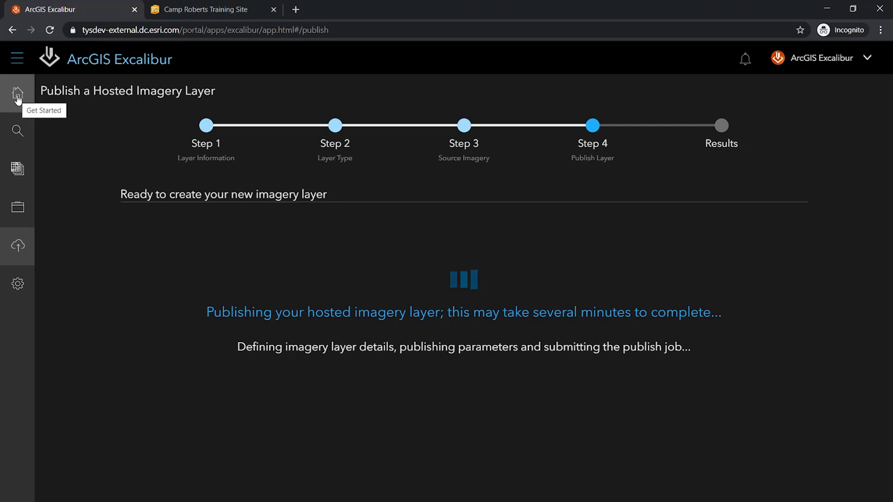
Dismiss the publish-success notice and open Training Site AOI's details from My Available Imagery
click(18, 98)
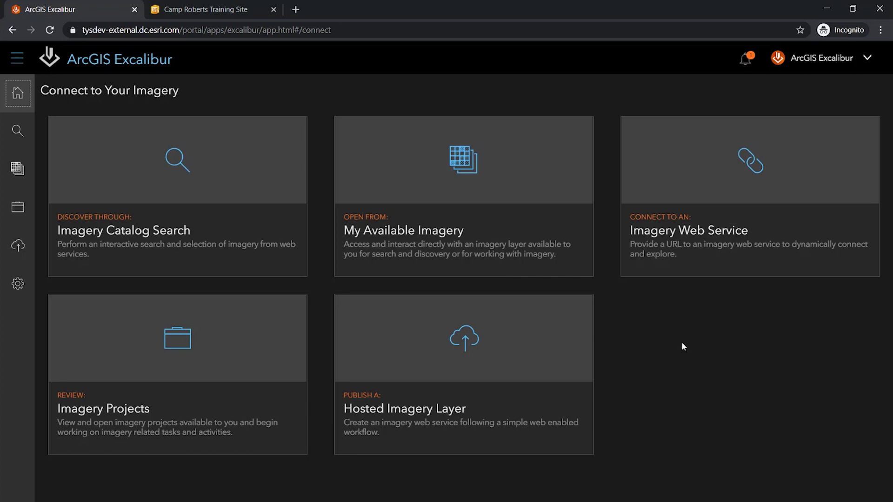
click(745, 59)
click(753, 103)
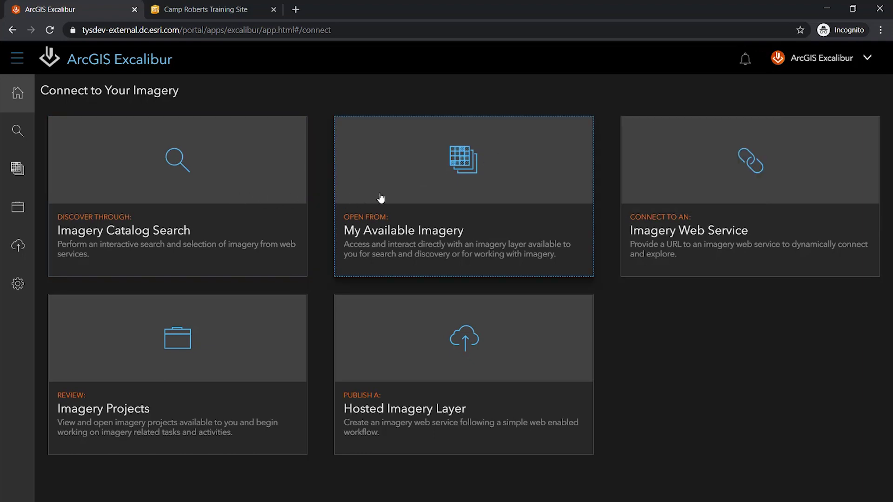
click(379, 198)
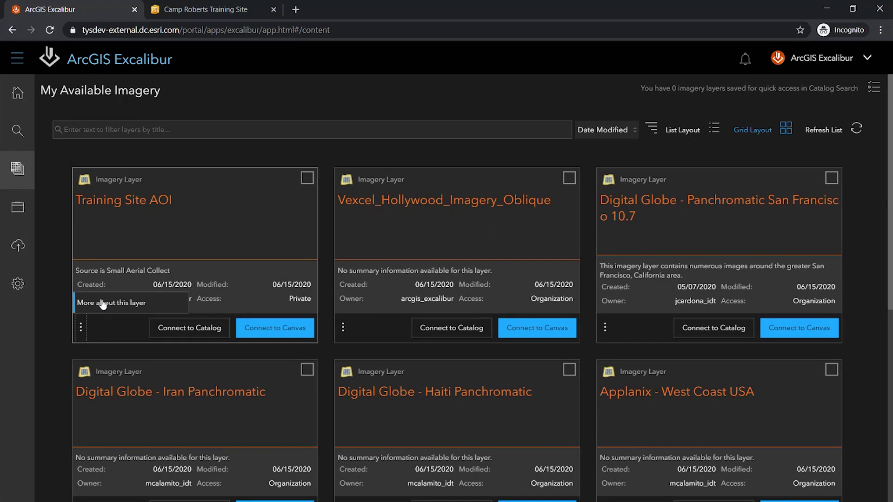
click(103, 303)
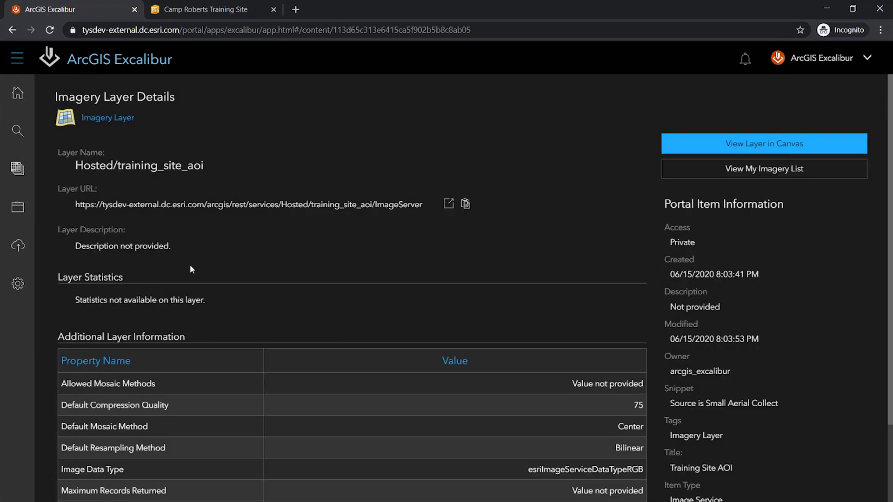
Review the Training Site AOI layer details, then load the layer into the exploitation canvas
scroll(666, 307, down, 3)
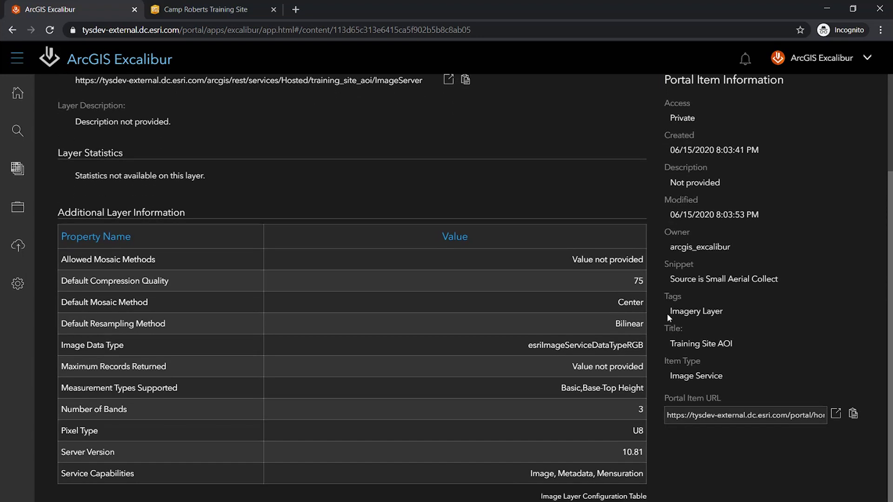
scroll(757, 334, up, 1)
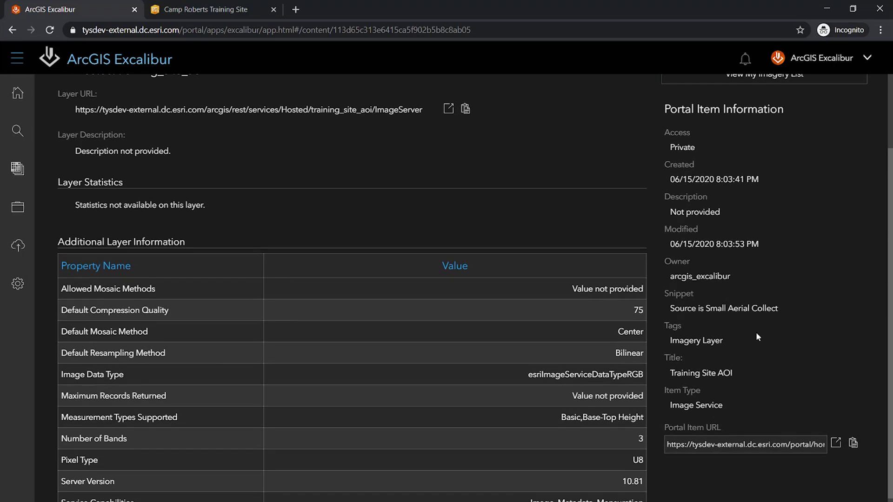
scroll(756, 332, up, 3)
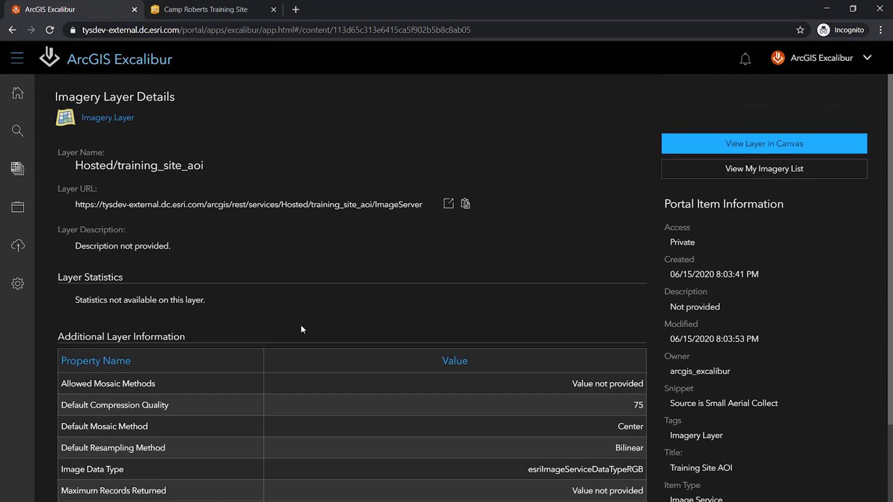
scroll(278, 332, down, 3)
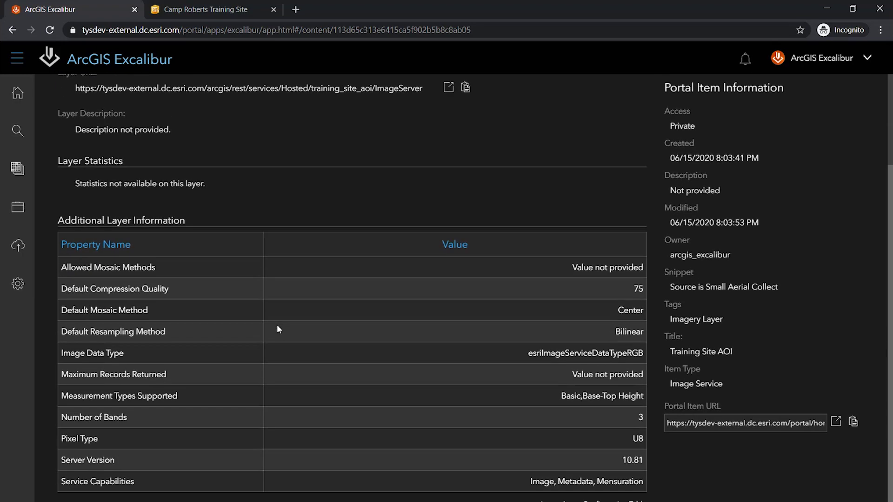
scroll(278, 329, down, 1)
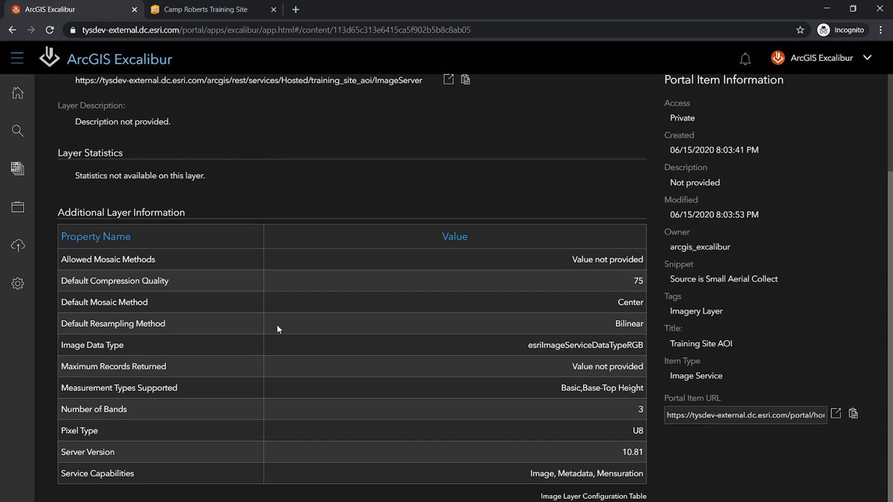
scroll(278, 330, up, 3)
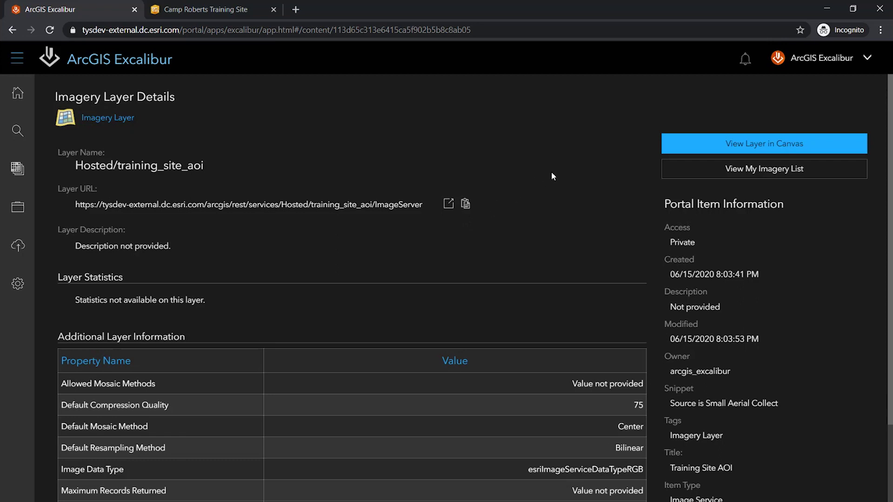
click(704, 146)
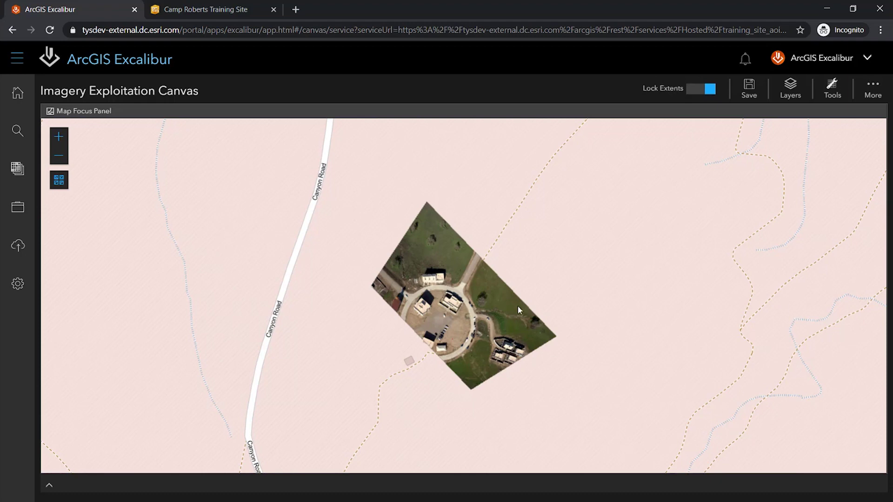
Enable DRA and Gamma quick enhancements in Image Display and zoom into the imagery
click(833, 90)
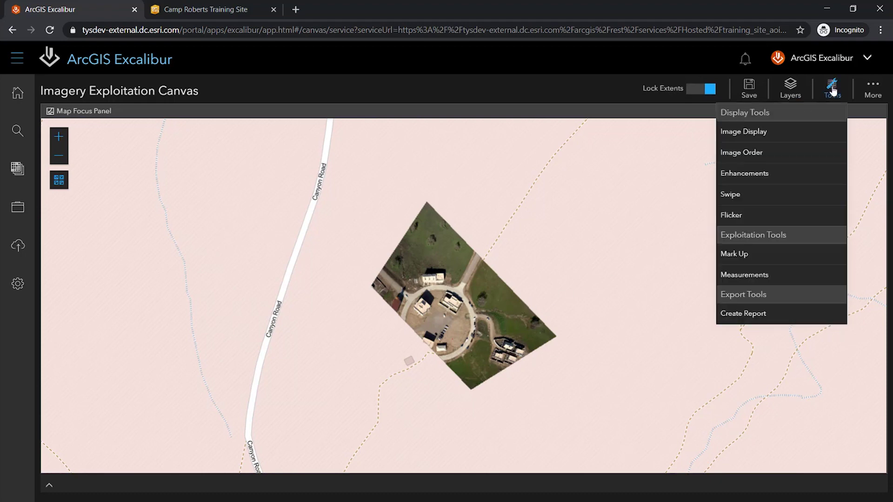
click(767, 134)
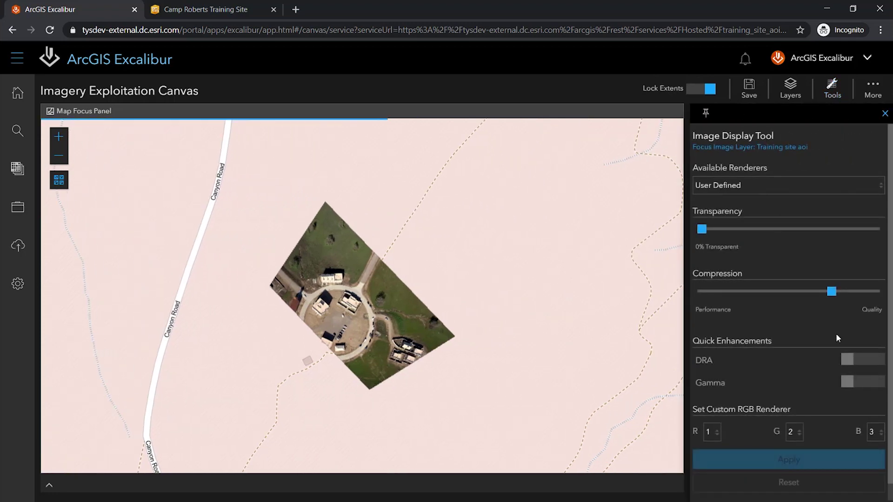
click(853, 360)
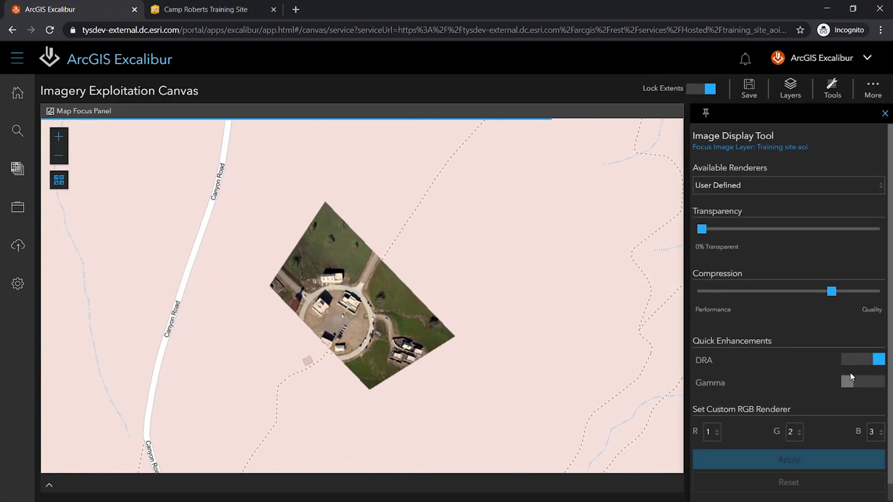
click(853, 383)
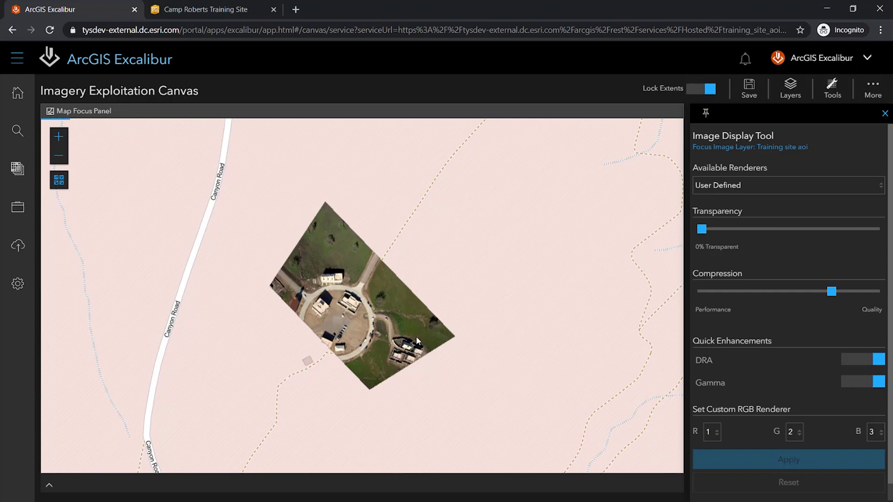
scroll(367, 319, up, 1)
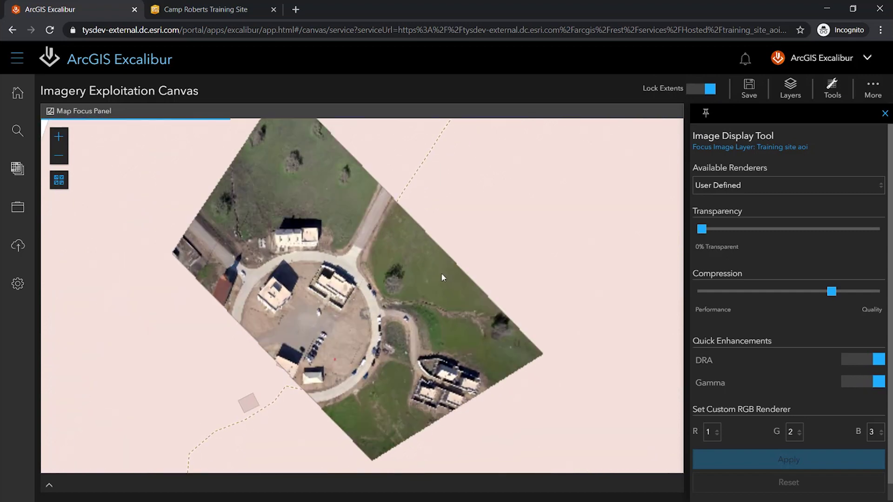
Save project 'Training Site AOI' with instructions 'Collect observations on any new activity identified.' and tags 'Imagery from FMV, Activity'
click(750, 86)
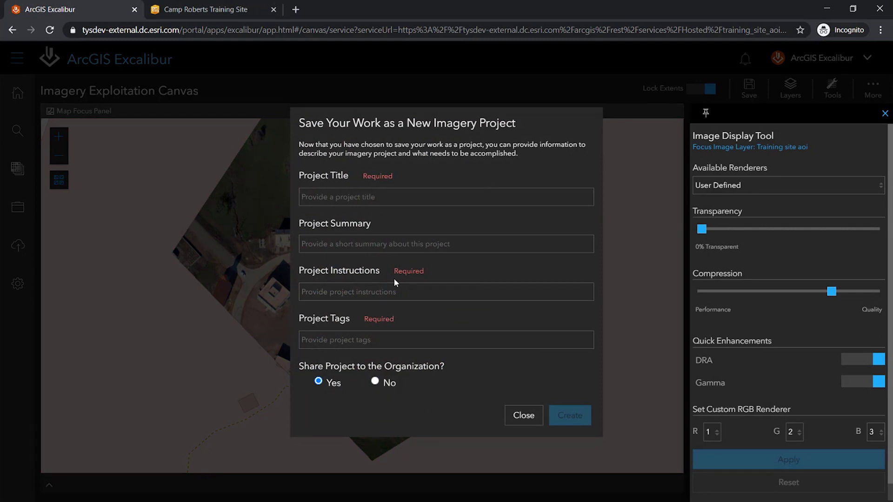
click(399, 200)
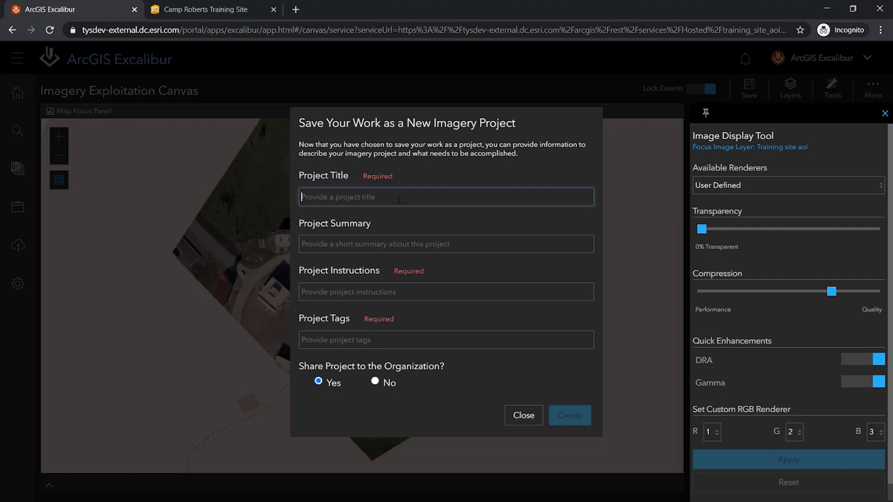
text(Training Site AOI)
click(357, 295)
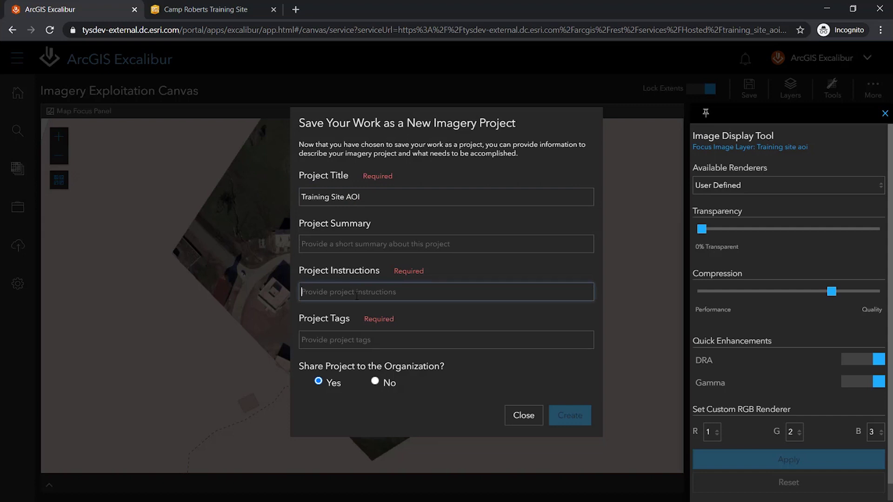
text(Collect observations on)
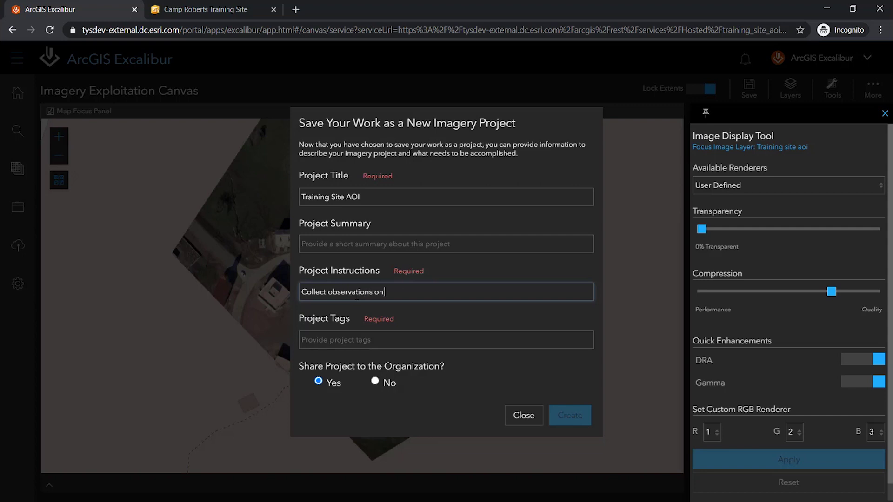
text( any new activity identified.)
key(Tab)
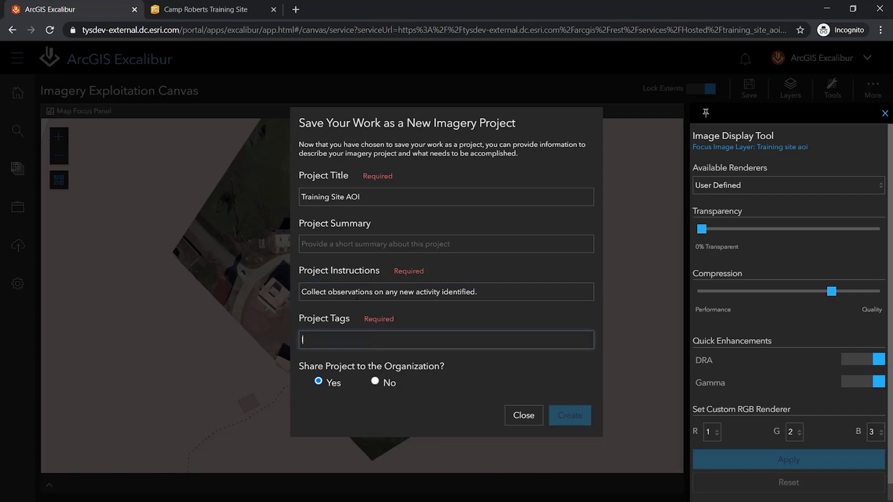
text(Ima)
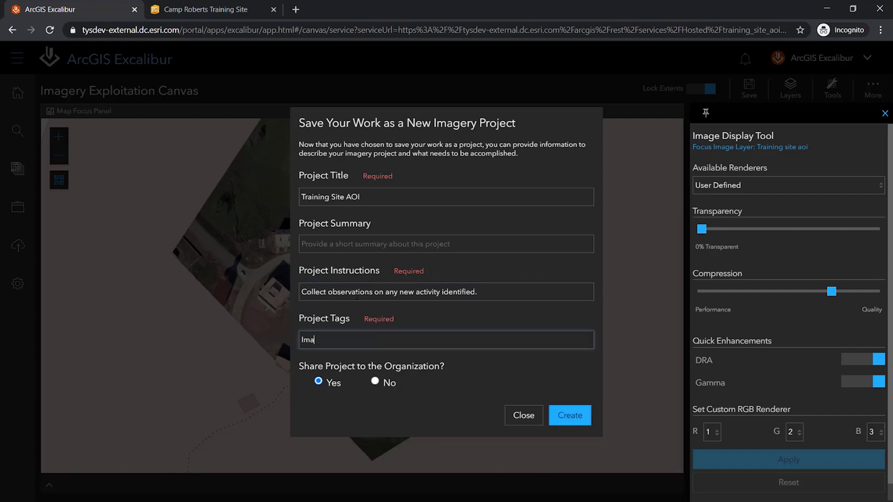
text(gery from FMV, Activity)
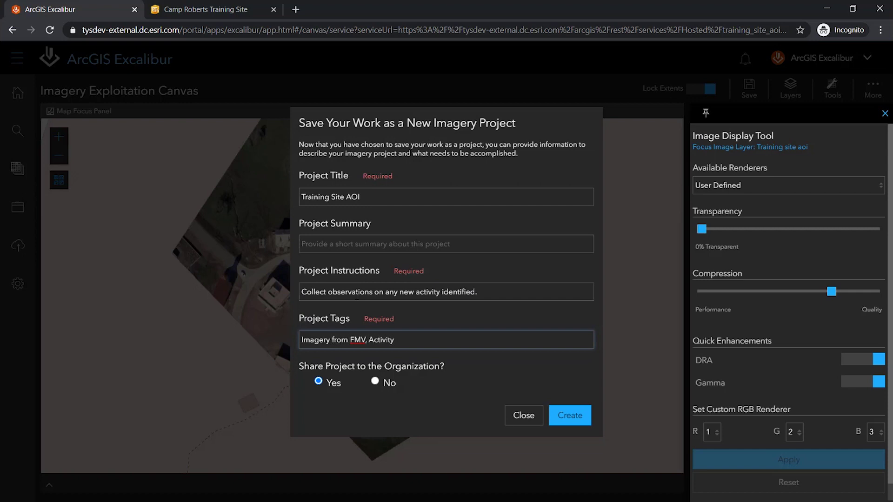
click(573, 417)
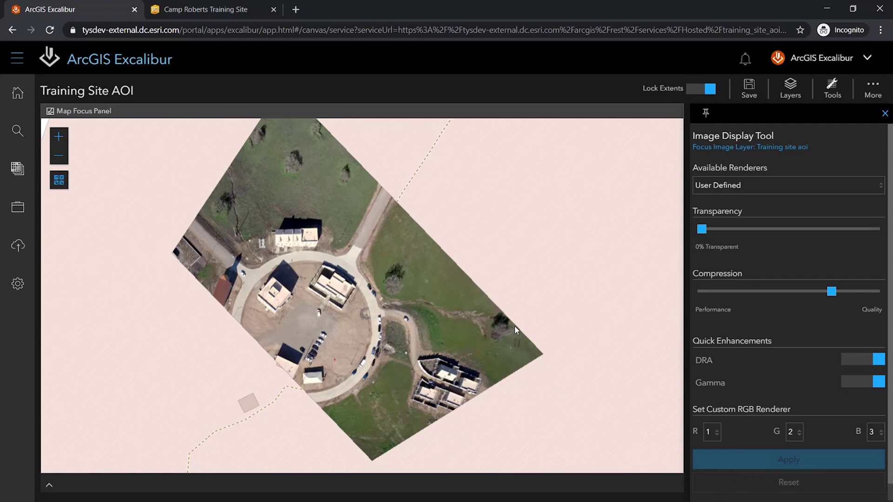
Open Imagery Project Details from the More menu and scroll through the project's properties
click(873, 87)
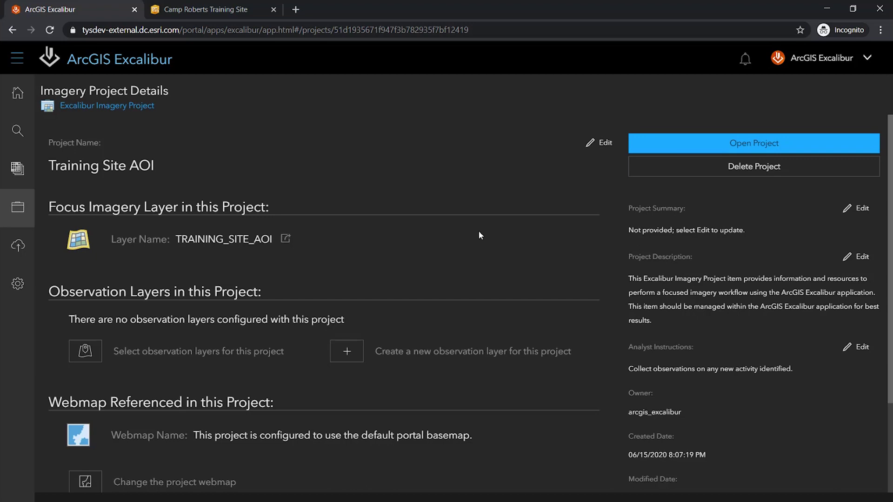
scroll(479, 231, down, 2)
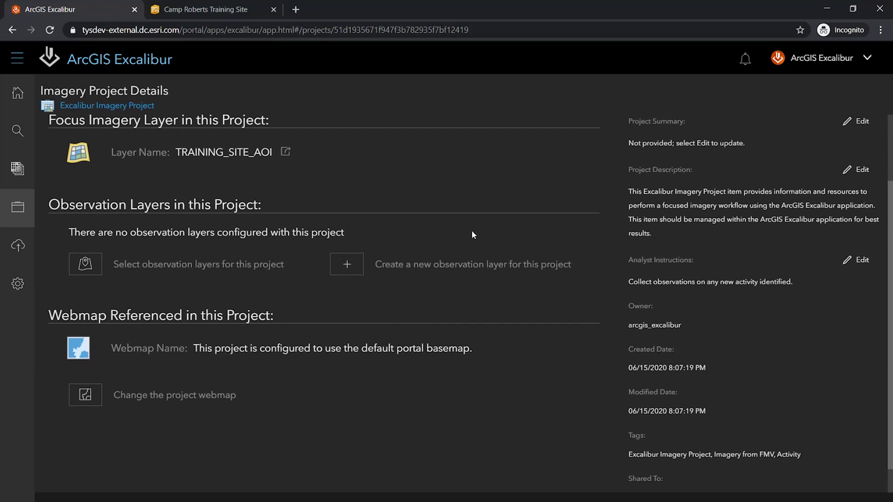
scroll(428, 233, down, 1)
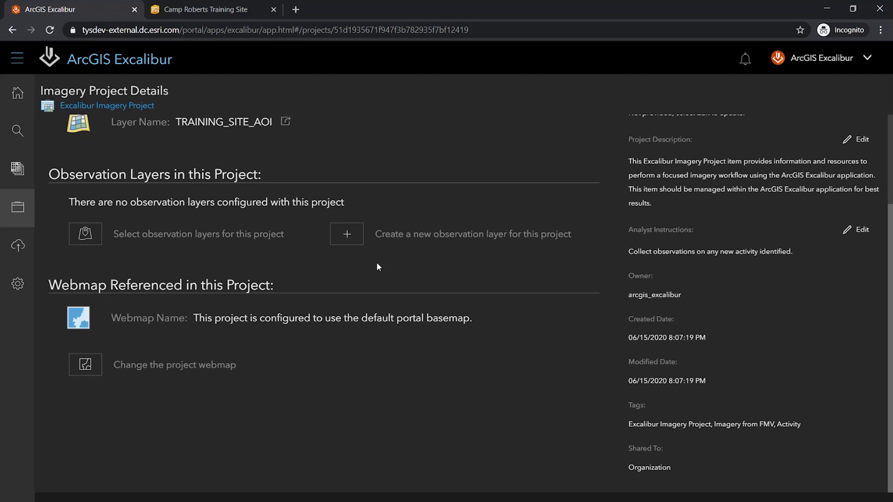
scroll(378, 267, up, 3)
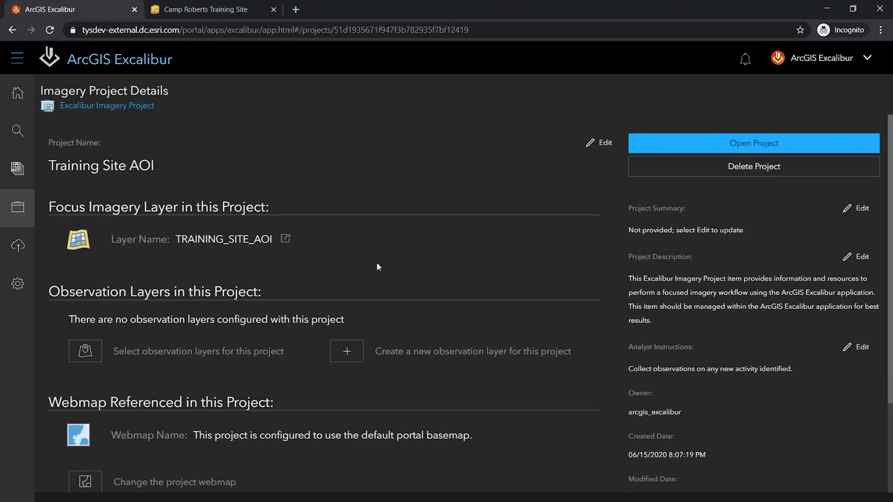
scroll(377, 263, down, 3)
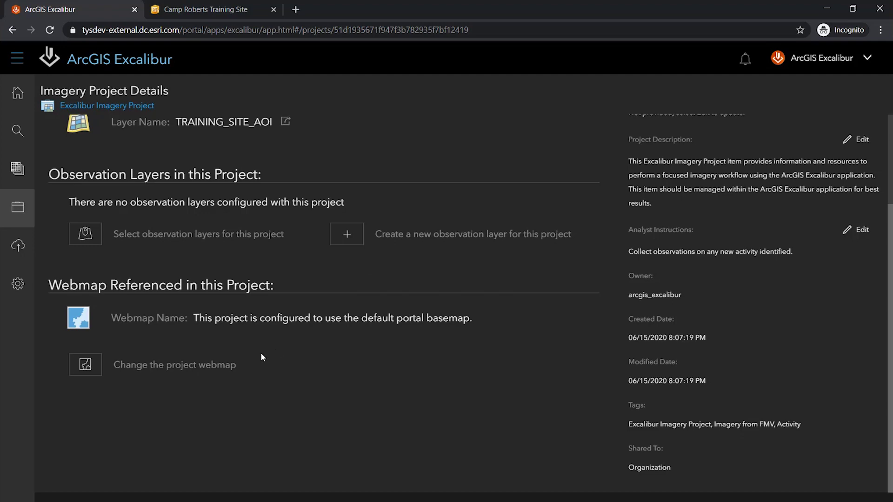
Set the project's webmap to the organization's Camp Roberts Training Facility map
click(85, 364)
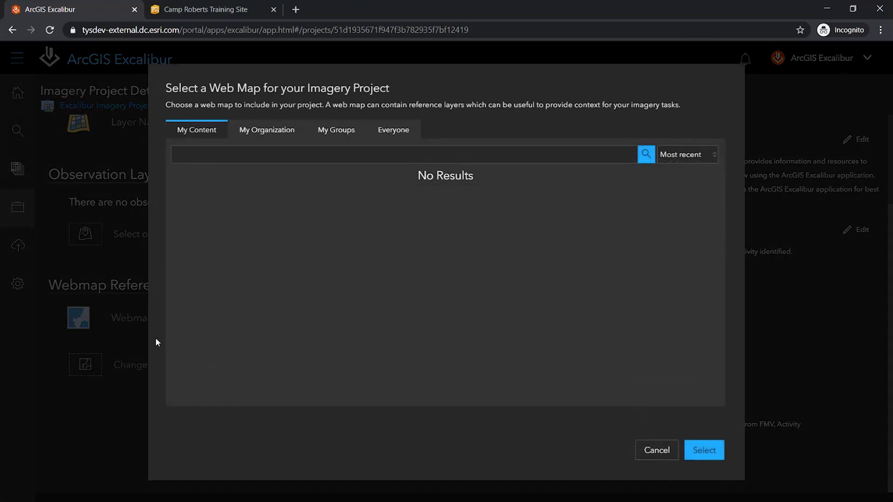
click(282, 137)
click(361, 216)
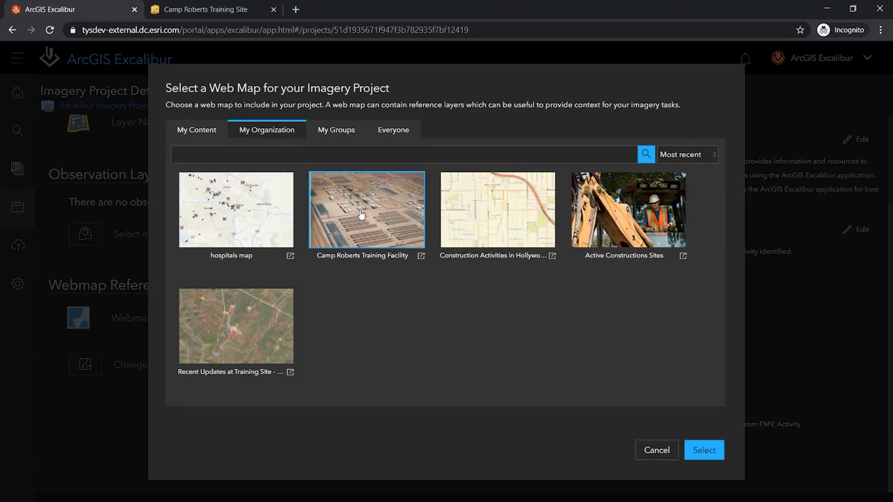
click(704, 450)
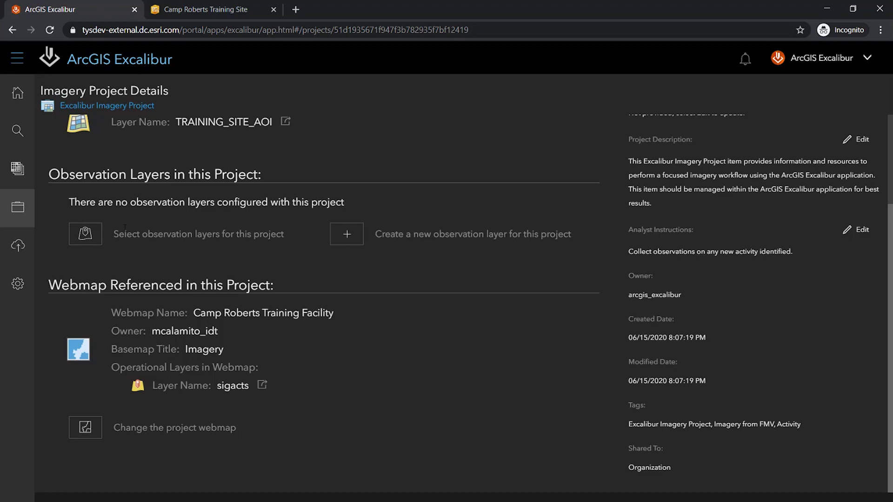
Add Training_Site_Activity_Observations as the project's observation layer
click(94, 237)
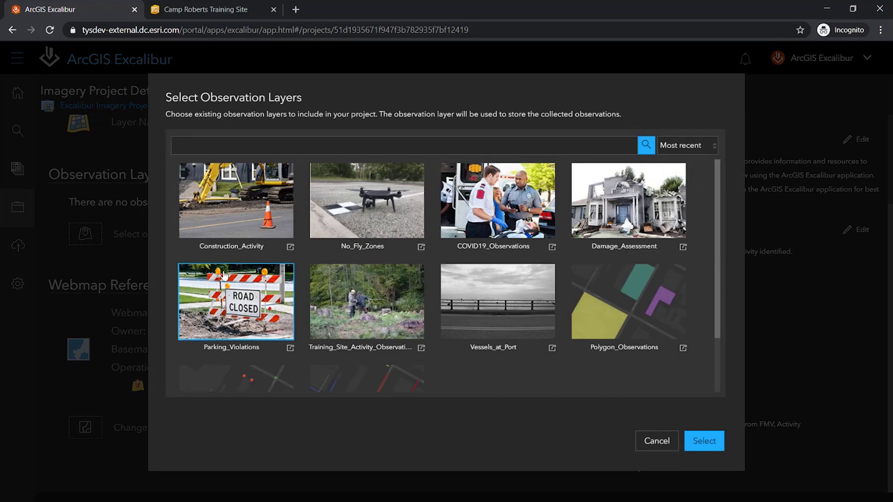
click(370, 302)
click(704, 441)
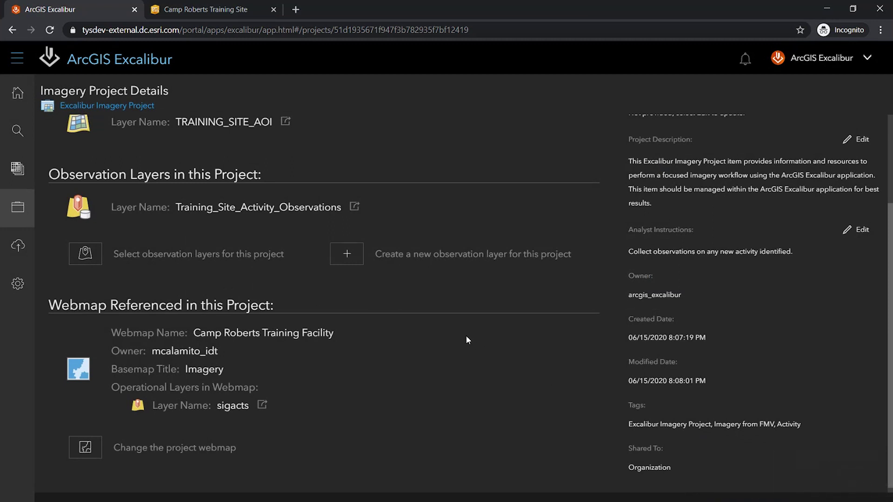
Open the Training Site AOI project in the imagery canvas
scroll(802, 148, up, 3)
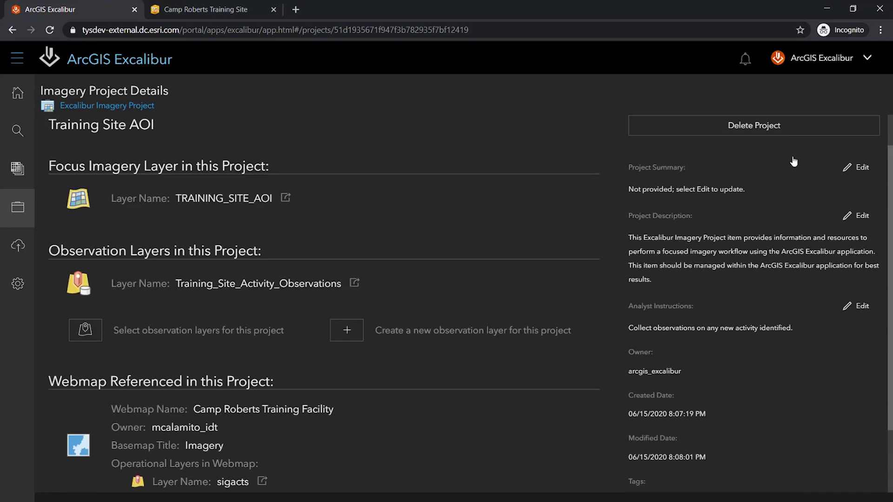
click(786, 149)
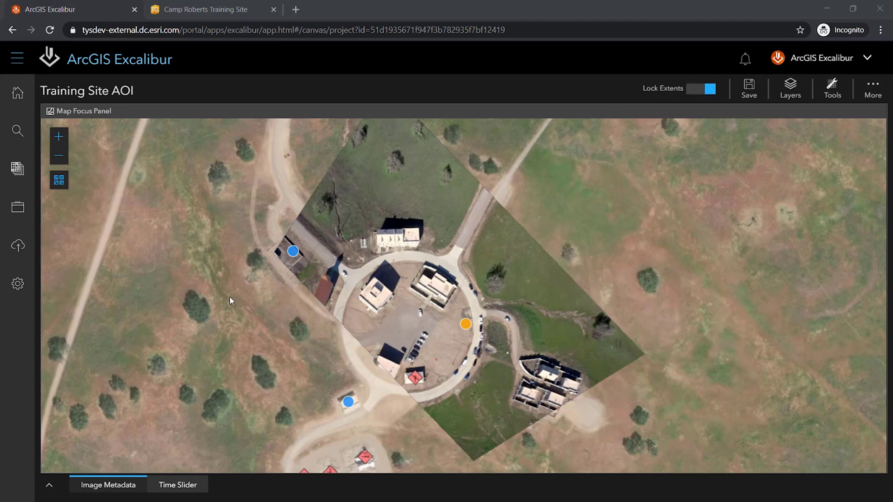
Turn off time intervals, move the time slider start to about Jun 7, and collapse the panel
click(49, 485)
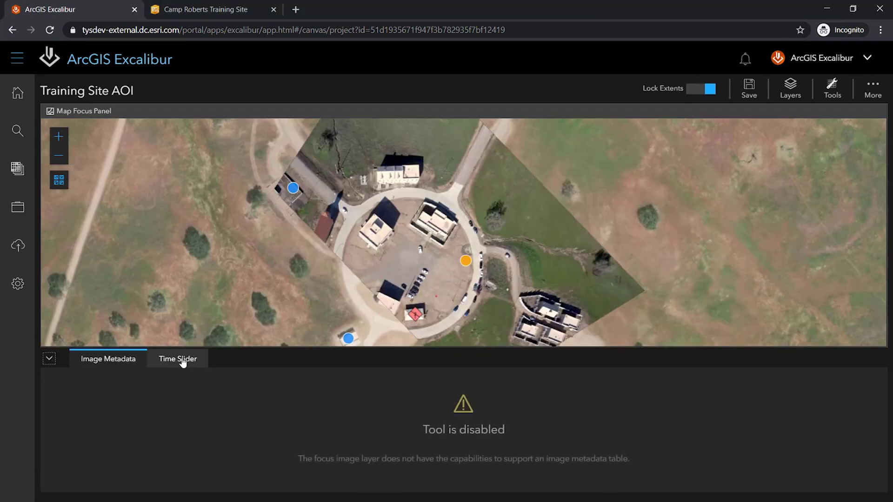
click(181, 359)
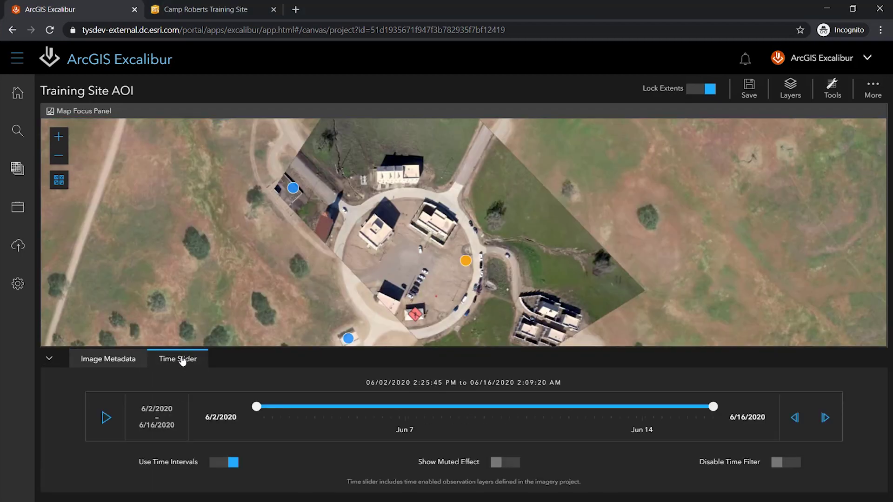
click(228, 463)
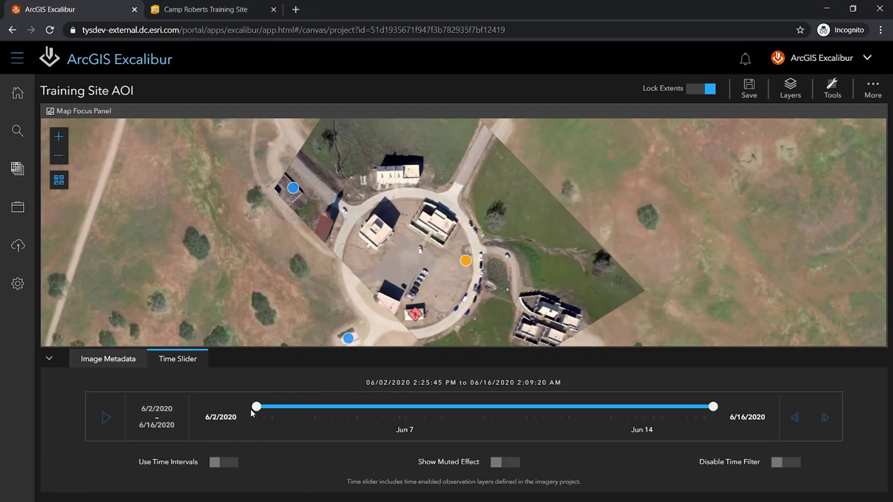
mouse_move(254, 405)
mouse_down()
mouse_move(455, 406)
mouse_move(244, 403)
mouse_up()
click(50, 359)
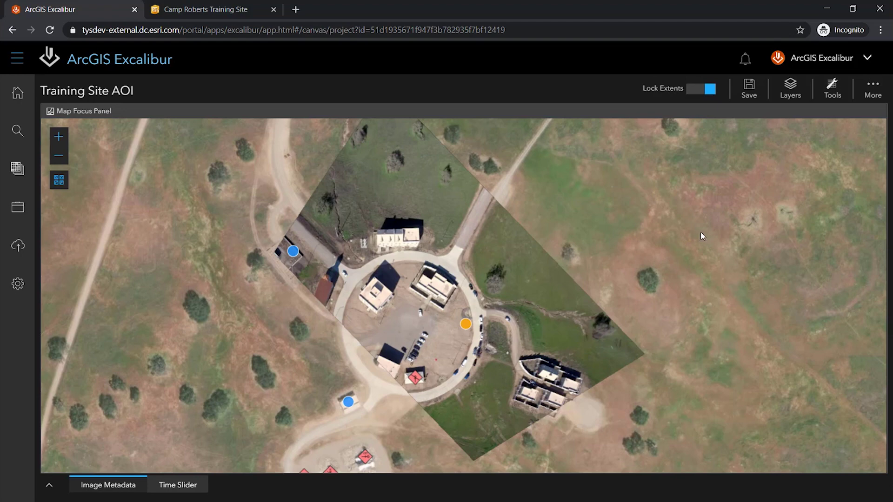
Start Collect Many Observations, zoom to the central buildings, and select the Vehicle type
click(832, 89)
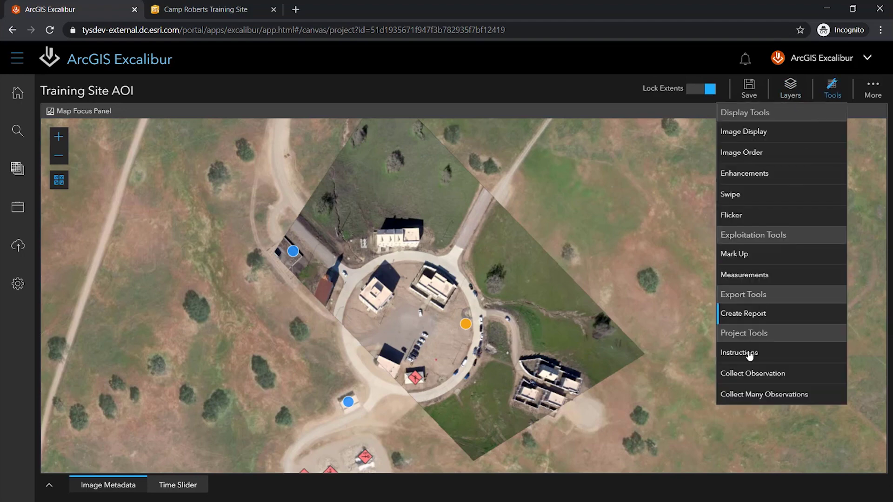
click(746, 396)
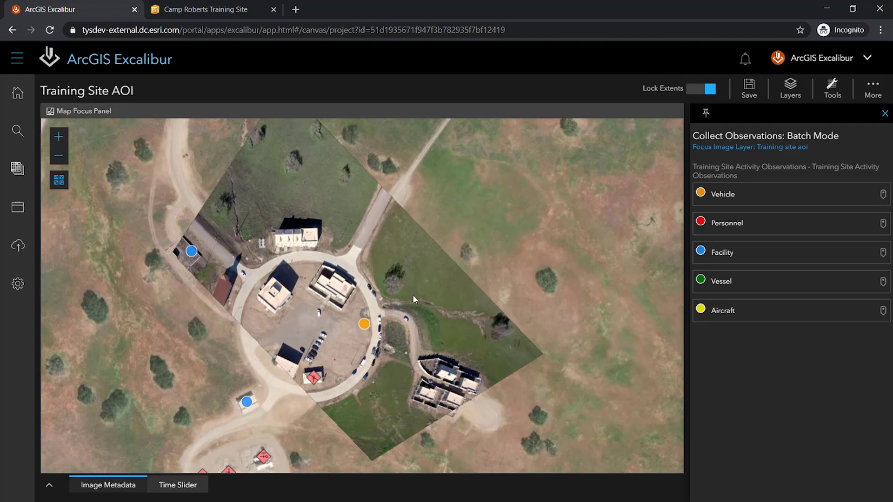
drag(193, 227, 406, 322)
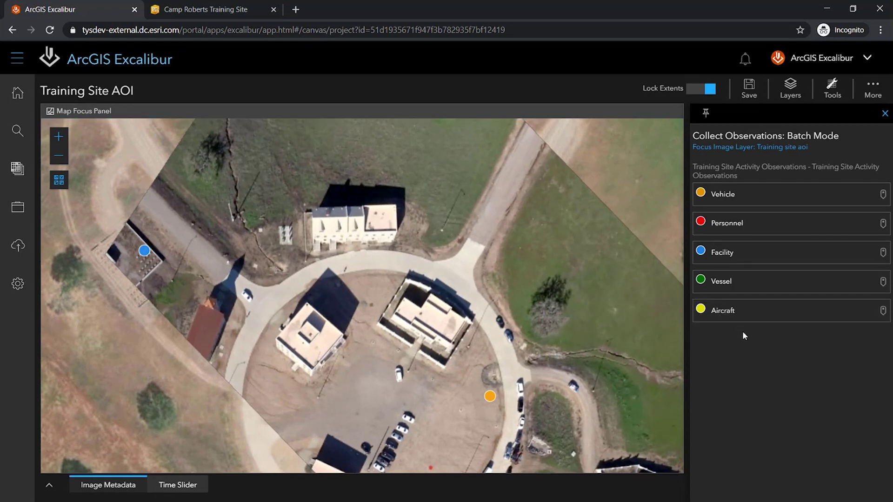
click(729, 194)
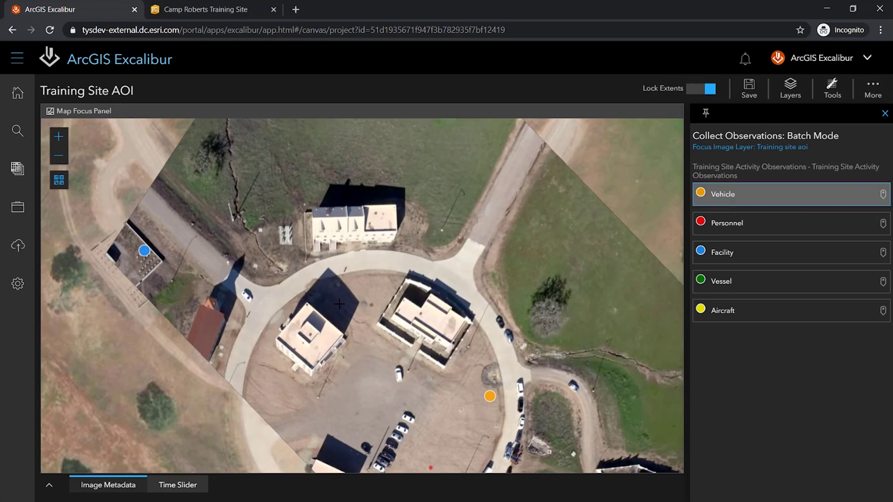
Place a Vehicle observation beside the road commented 'Vehicle Observed' and submit it
click(246, 298)
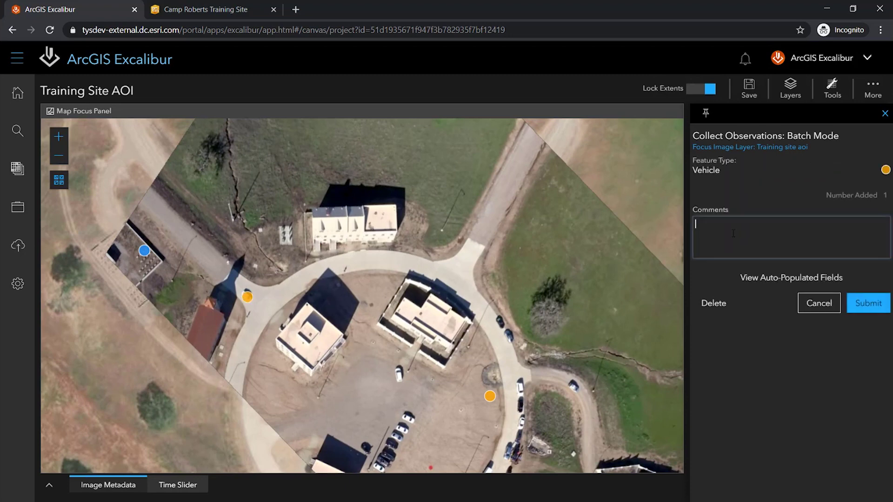
text(Vehicle)
text(served)
click(860, 305)
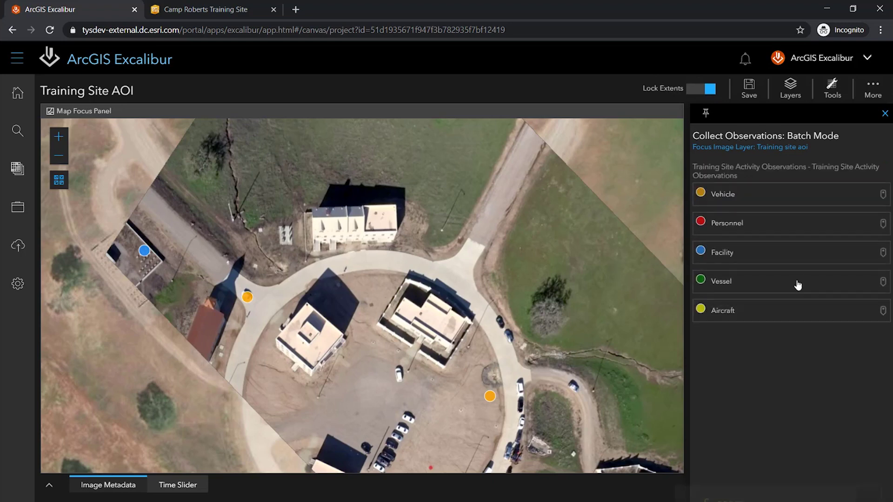
Place two Personnel points commented 'Two personnel identified.' and reveal their auto-populated fields
click(758, 228)
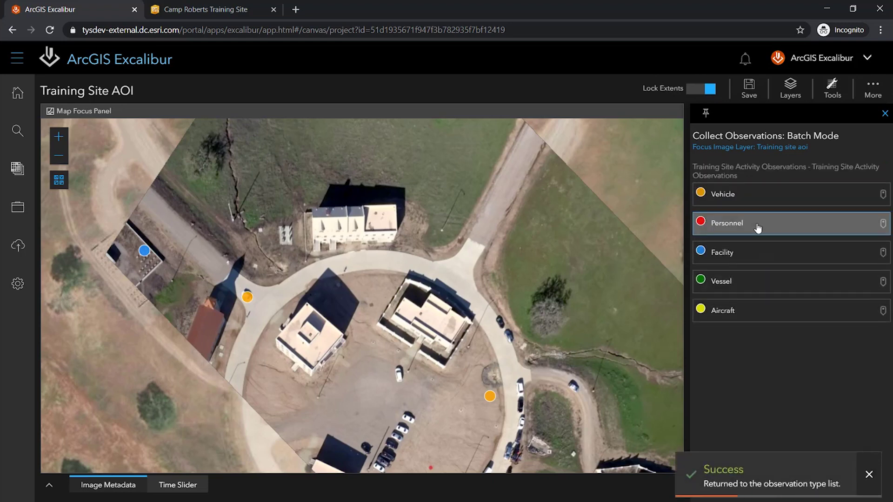
click(345, 271)
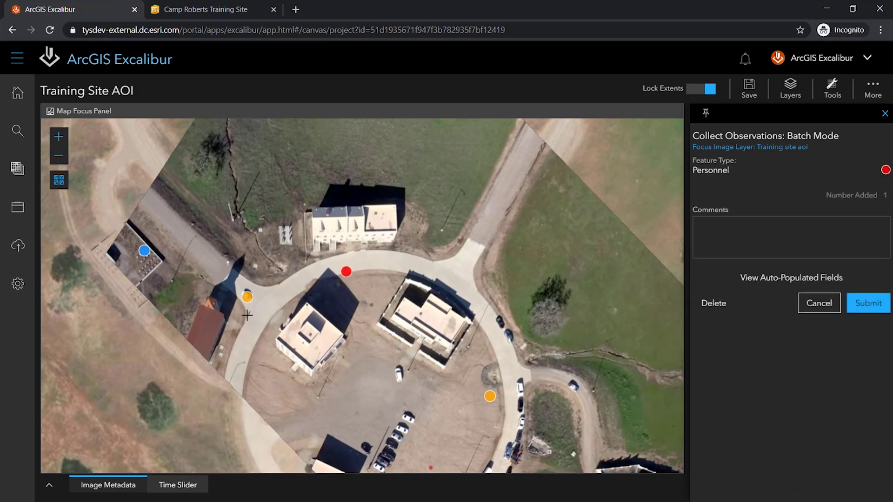
click(246, 316)
click(777, 244)
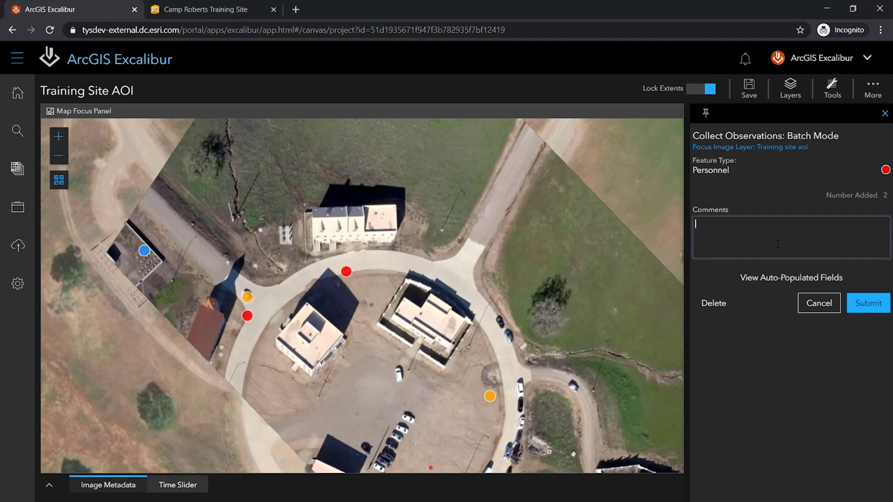
text(Two personnell identified.)
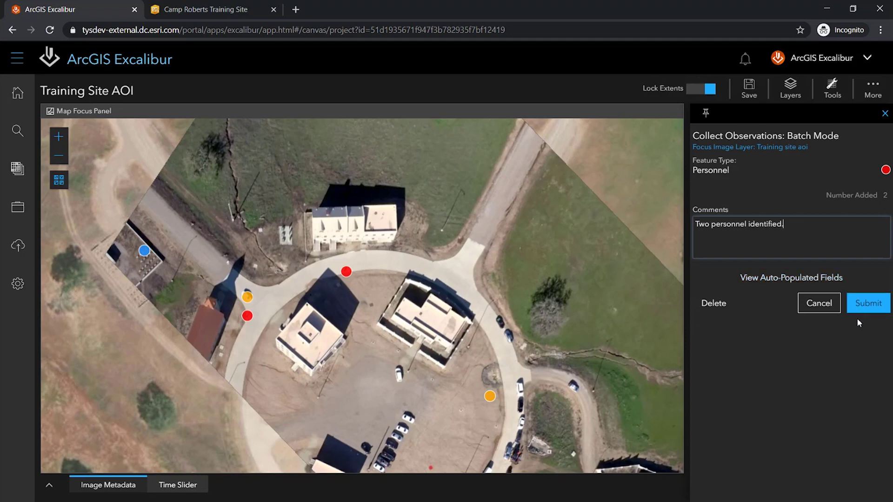
click(778, 278)
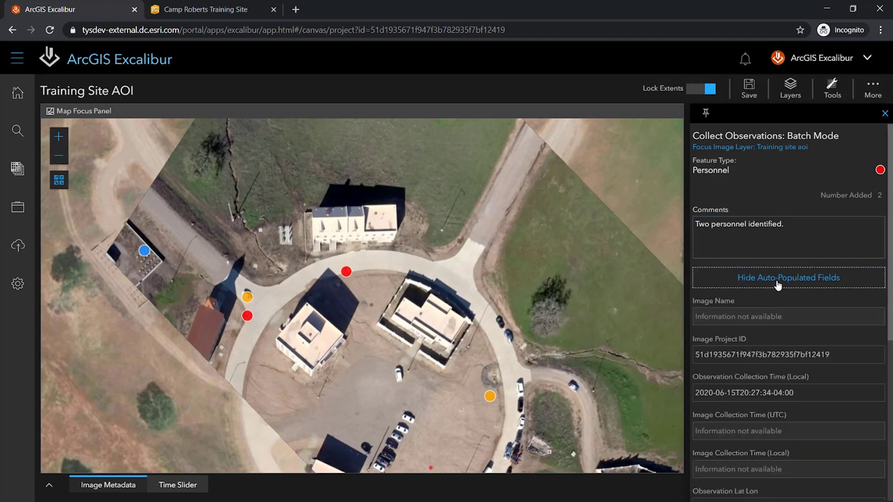
Review the Personnel observations' auto-populated fields, hide them, and submit both points
scroll(804, 324, down, 1)
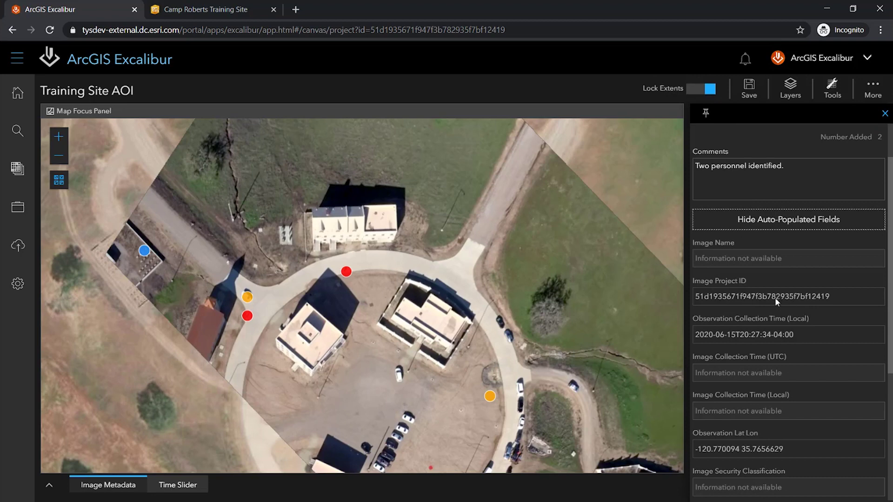
scroll(775, 298, down, 1)
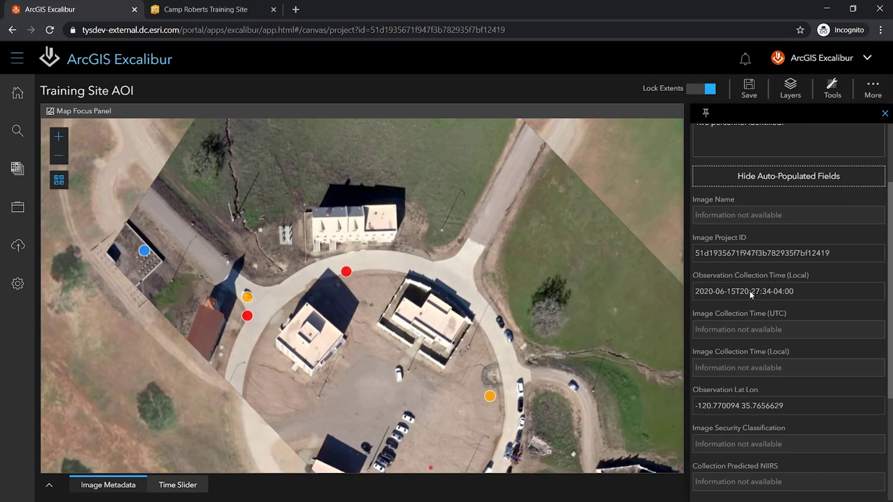
scroll(752, 401, down, 1)
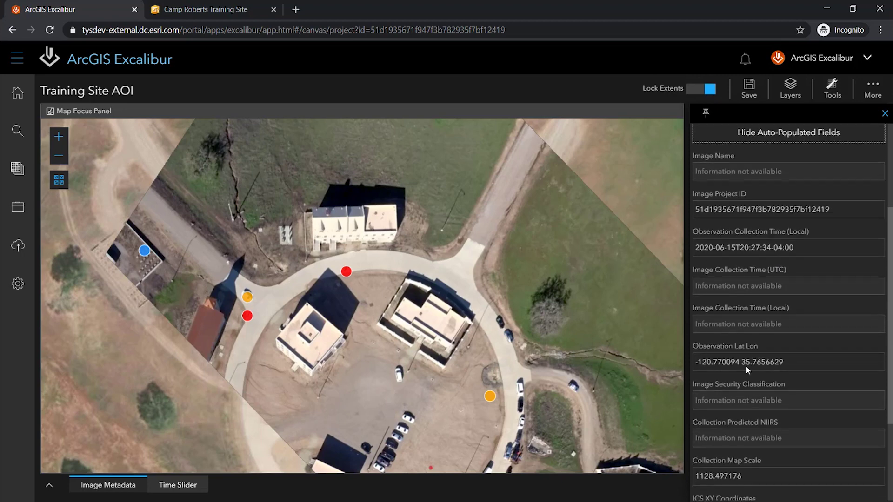
scroll(746, 365, down, 2)
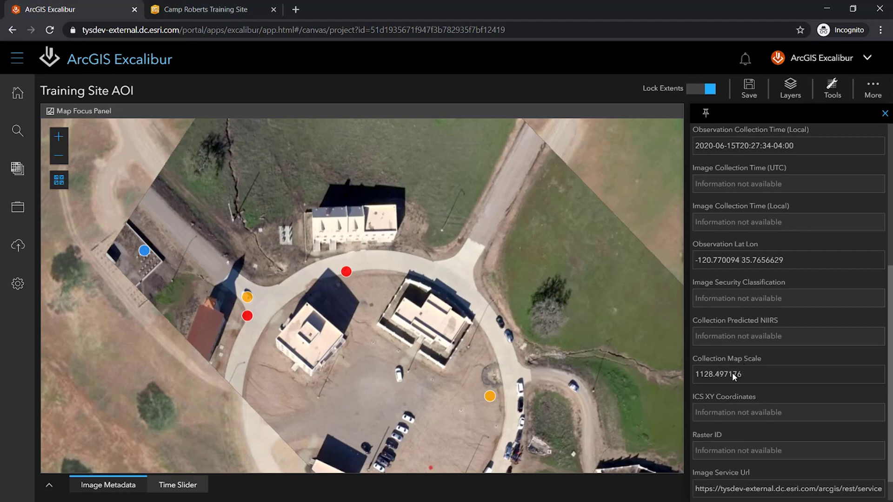
scroll(765, 352, up, 5)
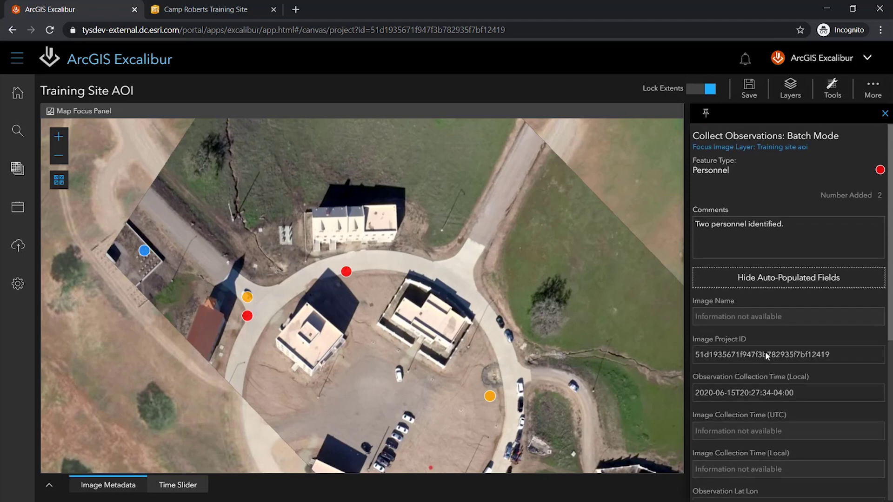
click(758, 280)
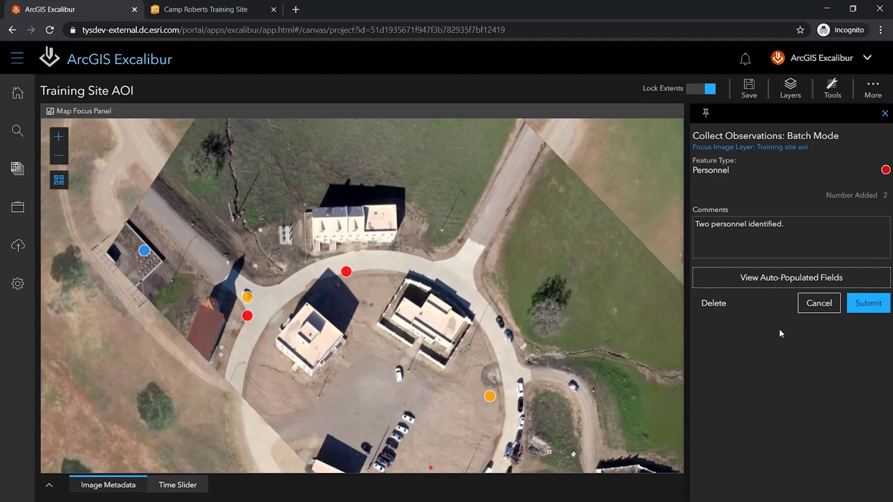
click(873, 305)
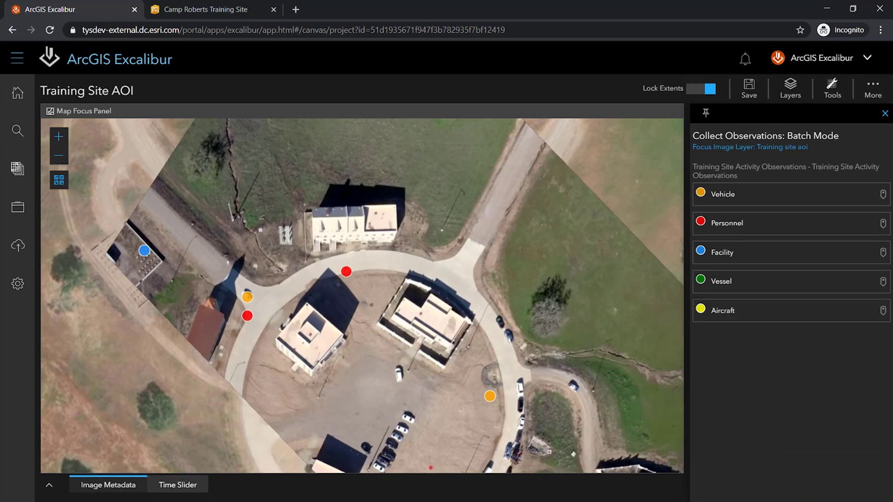
Draw a rectangle markup around the activity area at the buildings
click(832, 88)
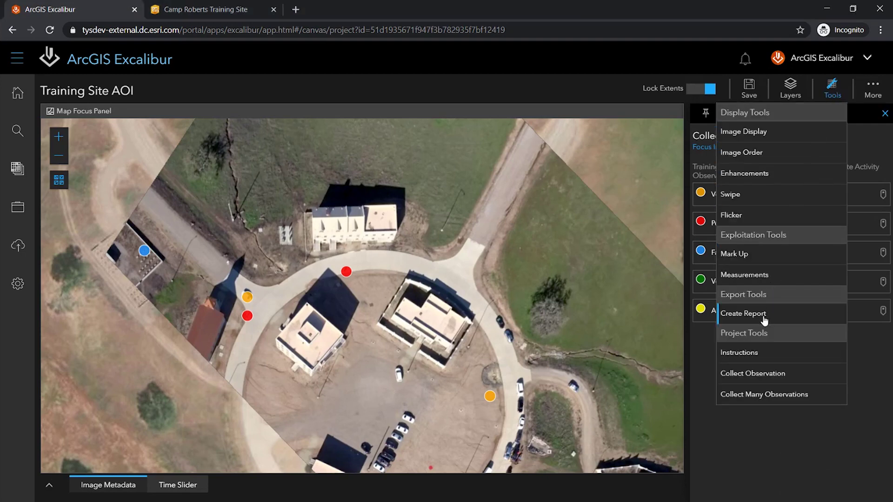
click(750, 259)
click(808, 191)
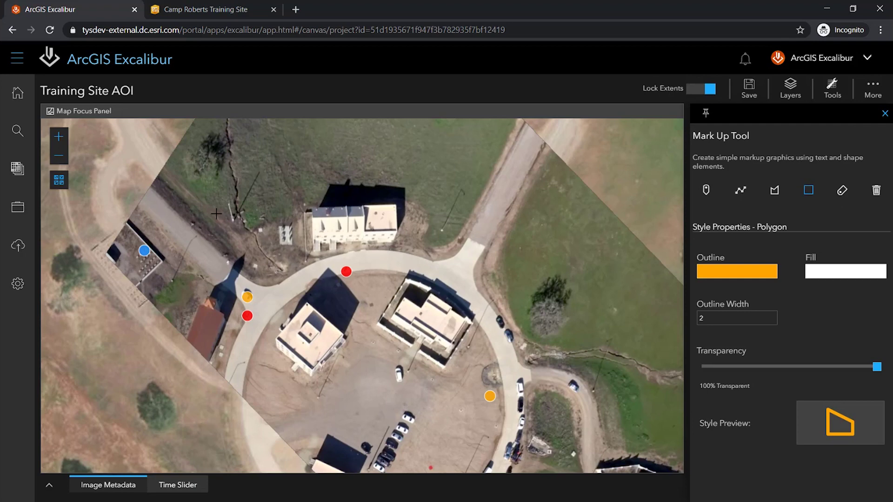
drag(188, 201, 430, 376)
Add a 'New Activity Identified' text label above the rectangle
click(842, 190)
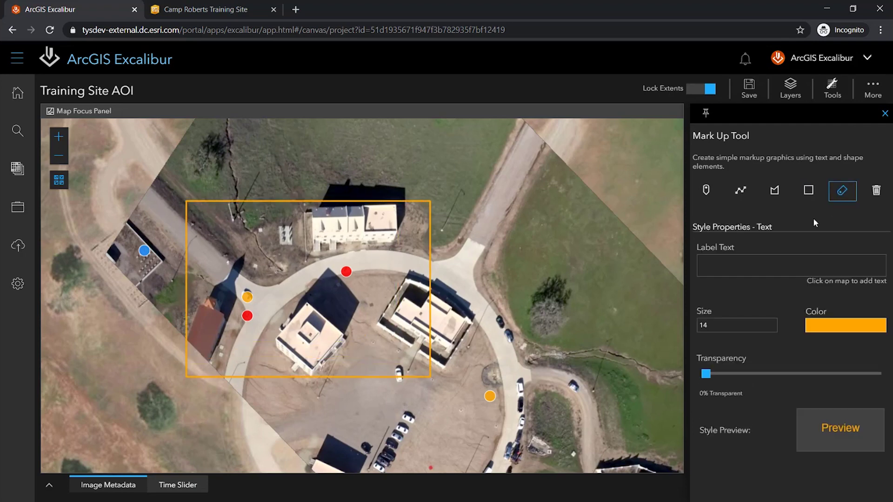
click(782, 262)
text(New A)
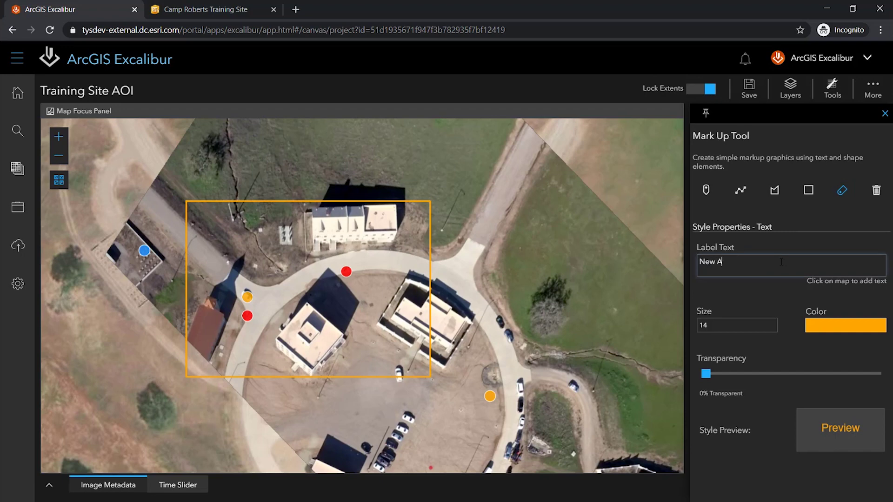
text(ctivity Identified)
click(502, 192)
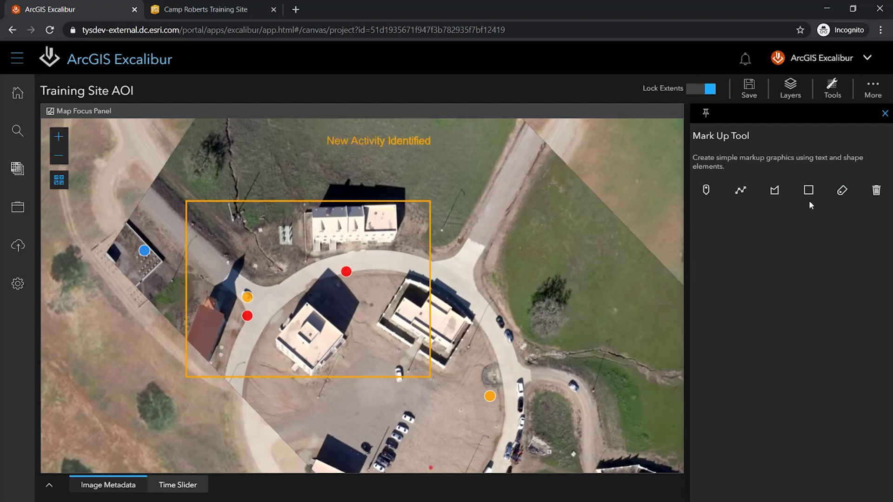
Draw a leader line from the label to the box corner and save the project
click(740, 190)
click(329, 148)
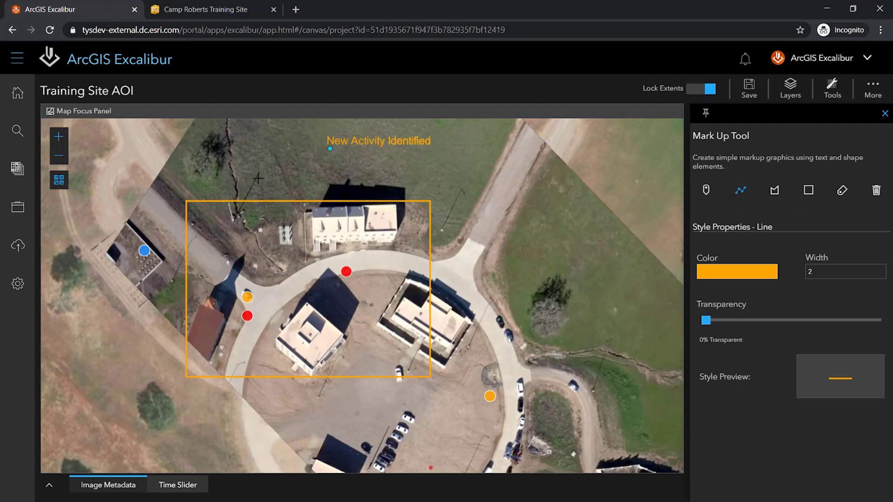
double_click(236, 199)
scroll(251, 207, down, 2)
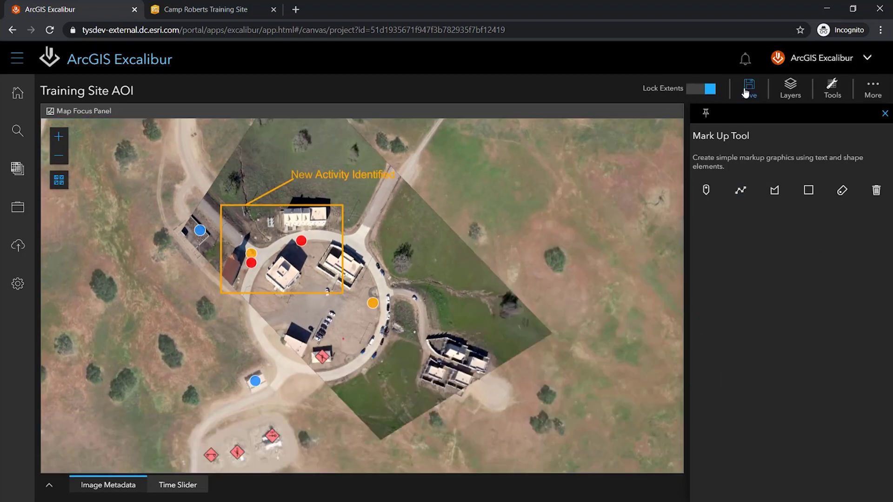
click(748, 88)
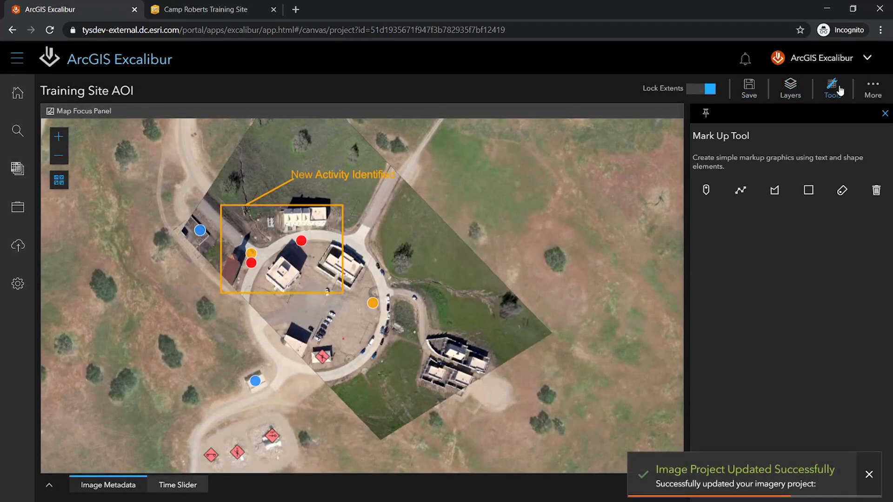
Sketch the report's area of interest around the annotated buildings in Create Report
click(841, 90)
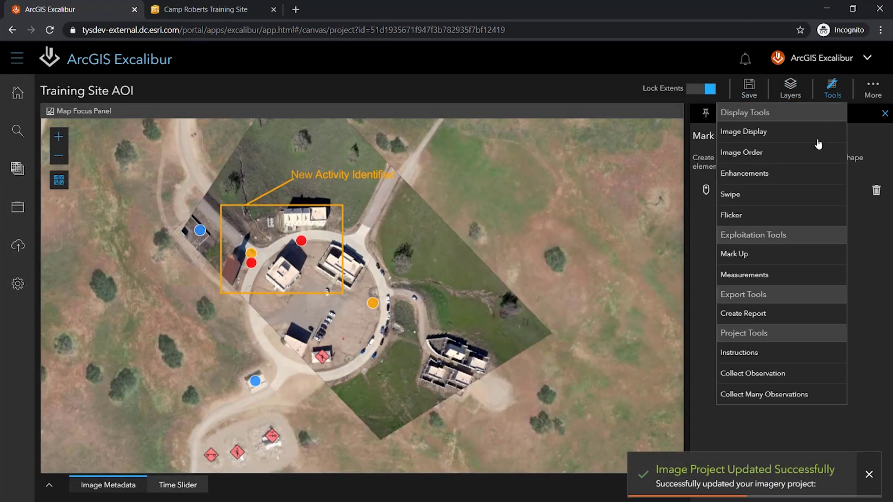
click(777, 320)
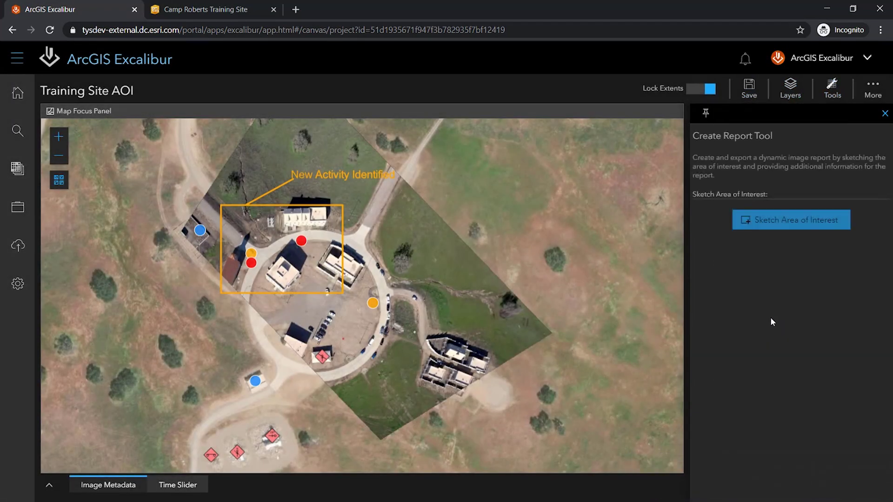
click(785, 219)
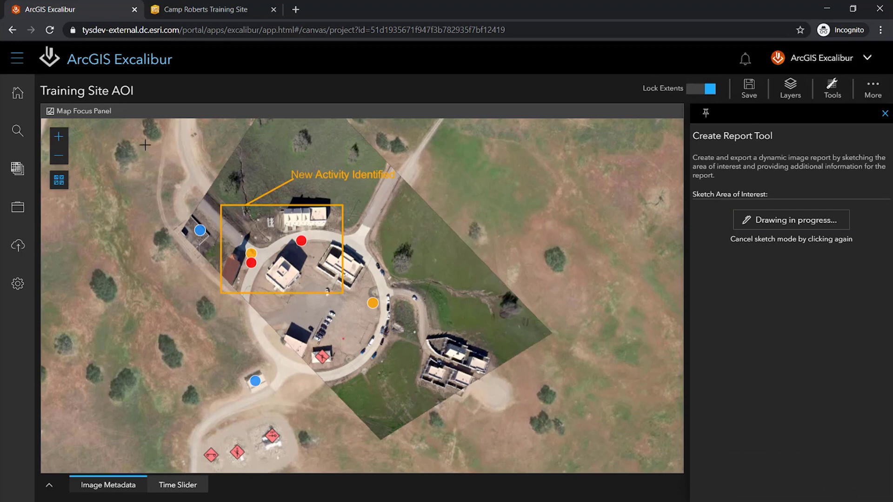
mouse_move(145, 136)
mouse_down()
mouse_move(461, 321)
mouse_move(504, 358)
mouse_up()
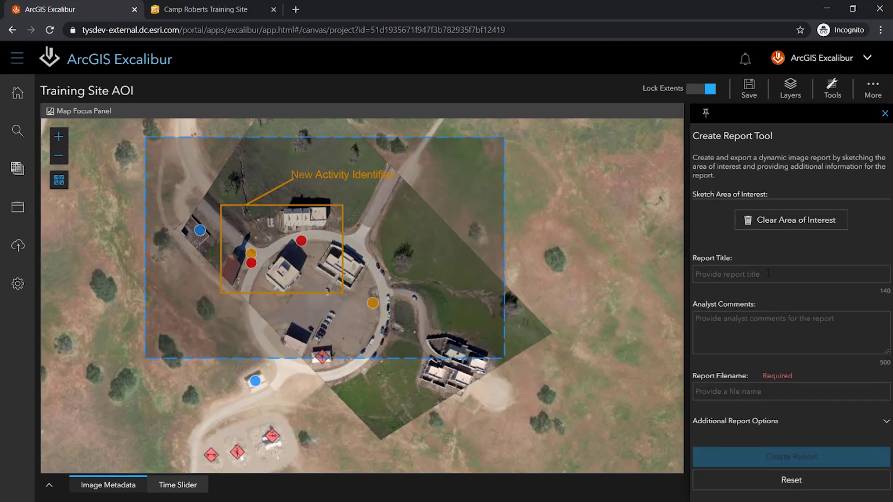
Set the report title and filename to 'New Activity'
click(767, 273)
text(New)
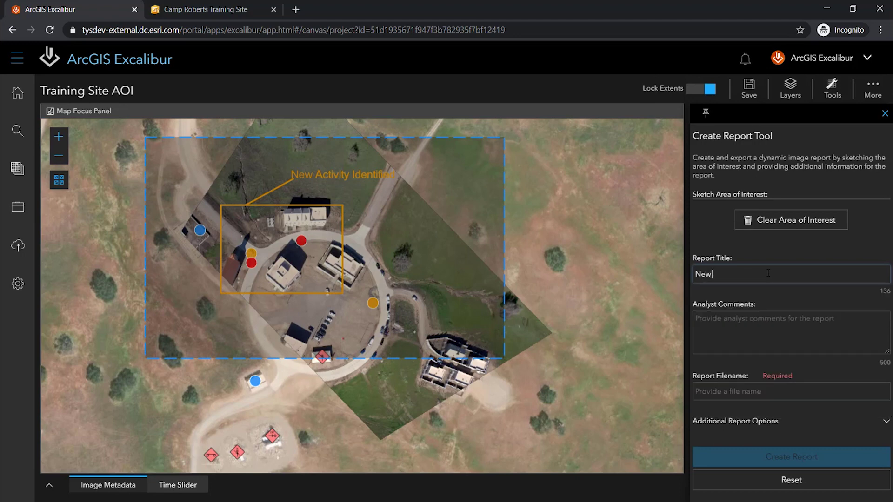
text( Activity)
drag(743, 274, 677, 281)
key(ctrl+c)
click(750, 386)
key(ctrl+v)
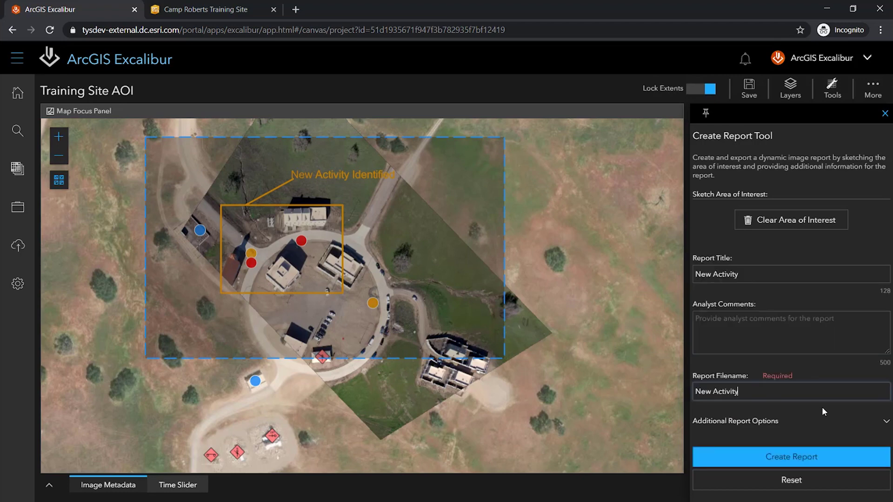
Enable Dark Mode and portal upload, then generate the PowerPoint report
click(886, 423)
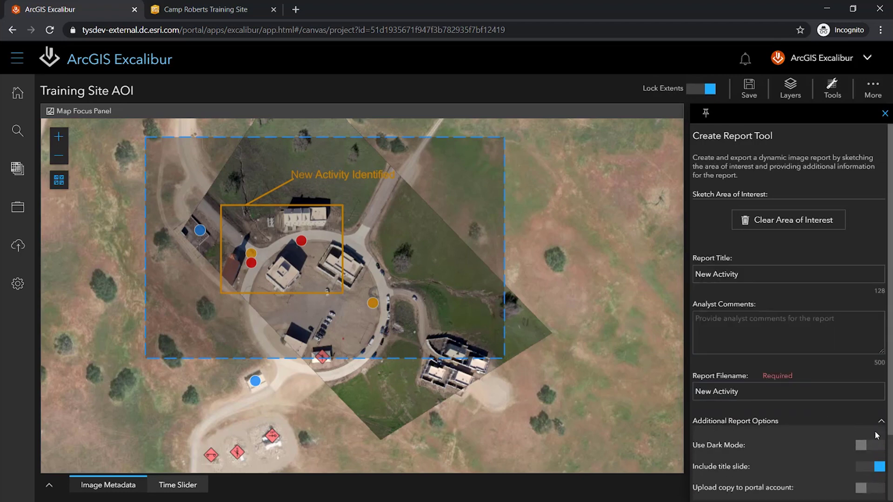
scroll(874, 434, down, 1)
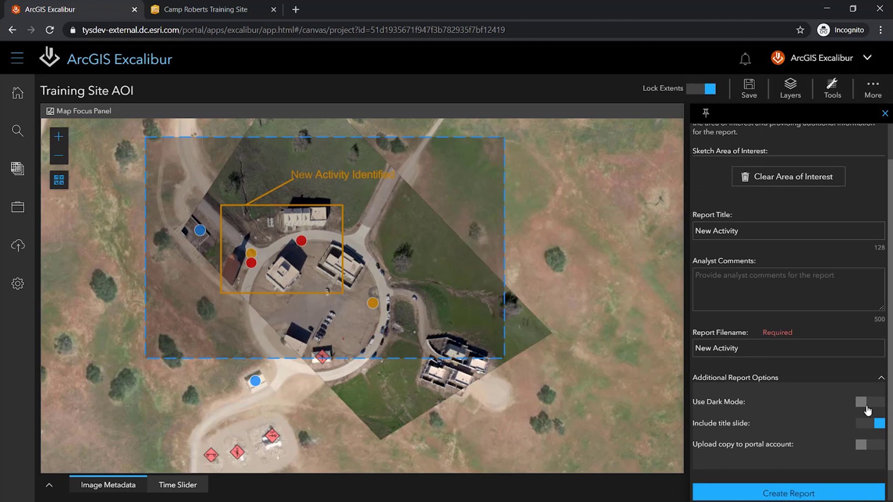
click(867, 409)
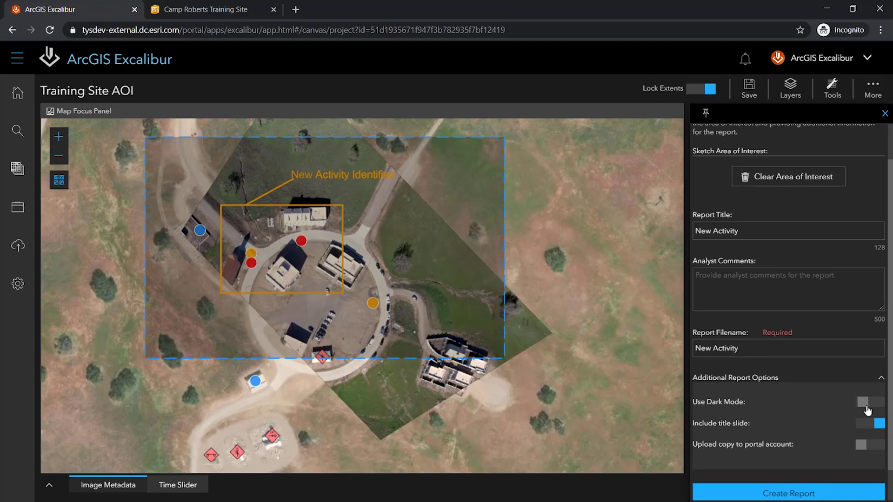
click(865, 447)
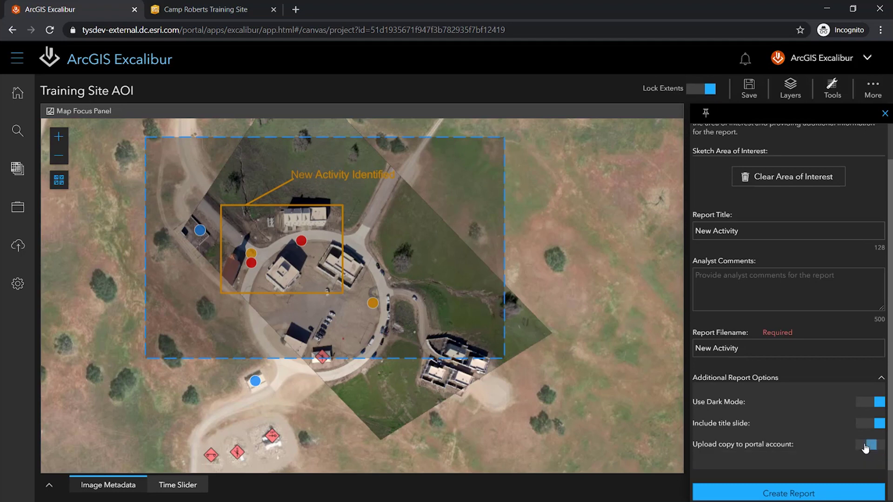
click(770, 498)
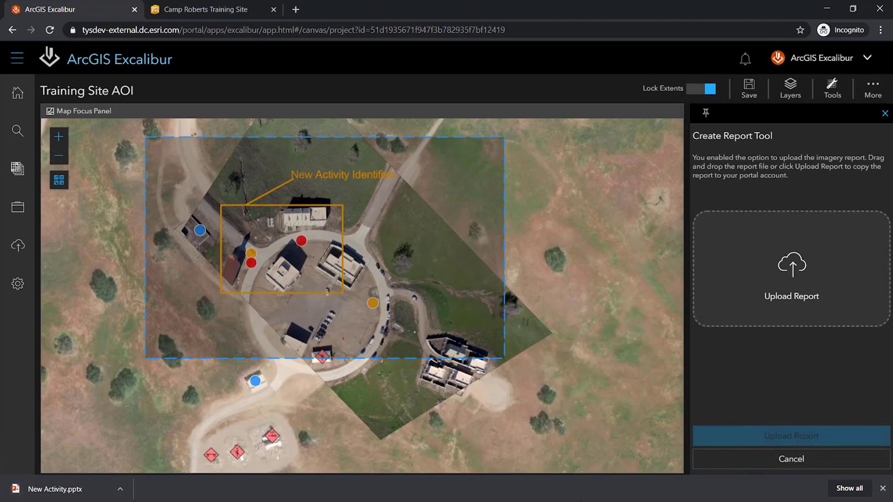
click(120, 489)
Open New Activity.pptx, inspect the imagery slide, and close PowerPoint
click(121, 447)
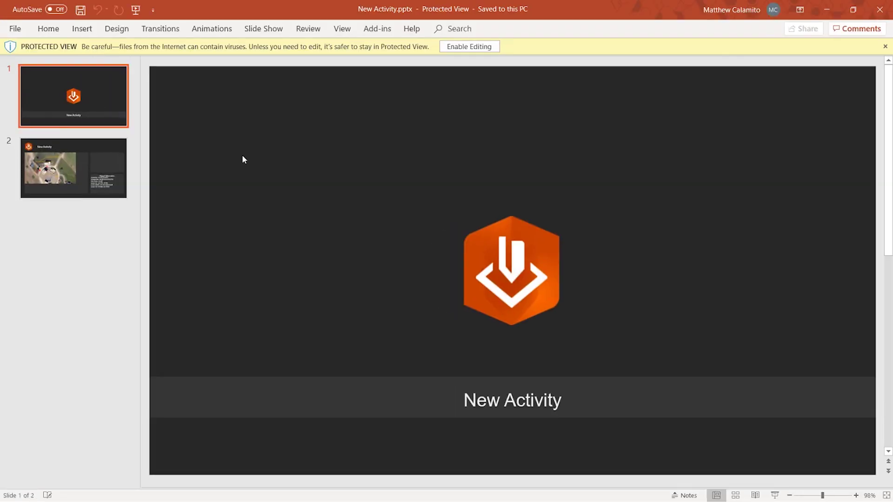
click(80, 169)
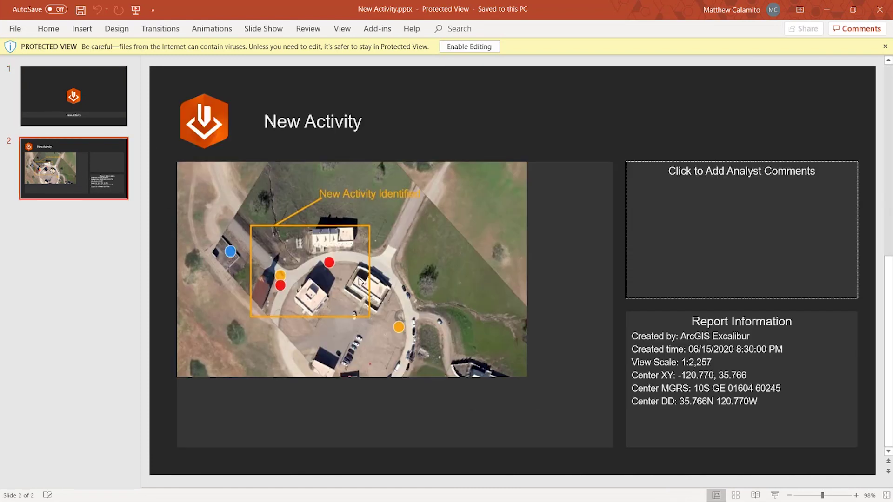
click(879, 10)
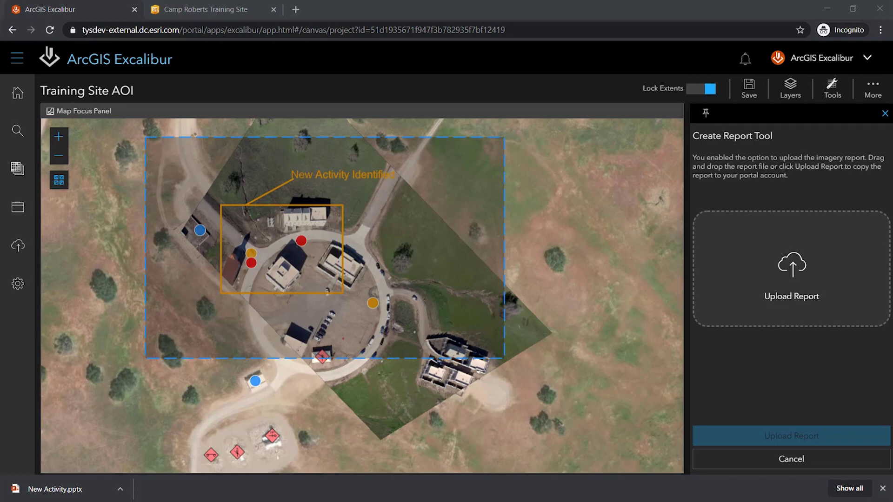
Upload New Activity.pptx to the portal, delete the saved notice, and switch to the Camp Roberts dashboard
drag(55, 489, 800, 283)
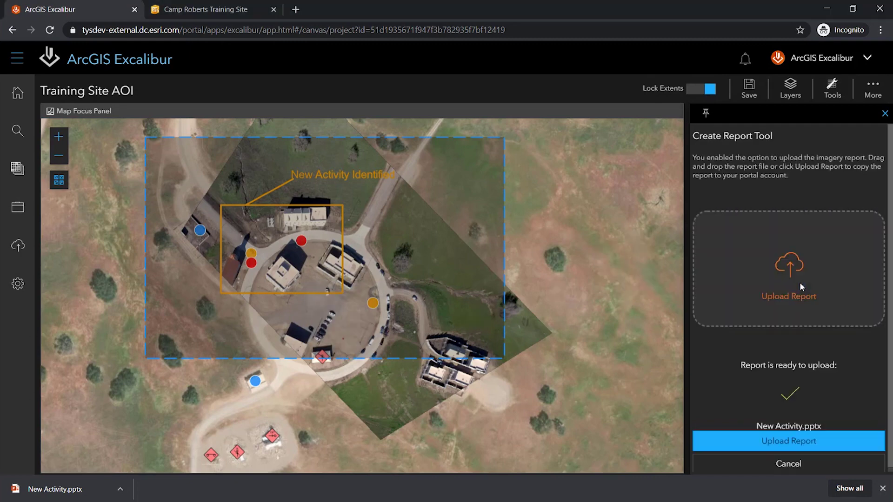
click(779, 447)
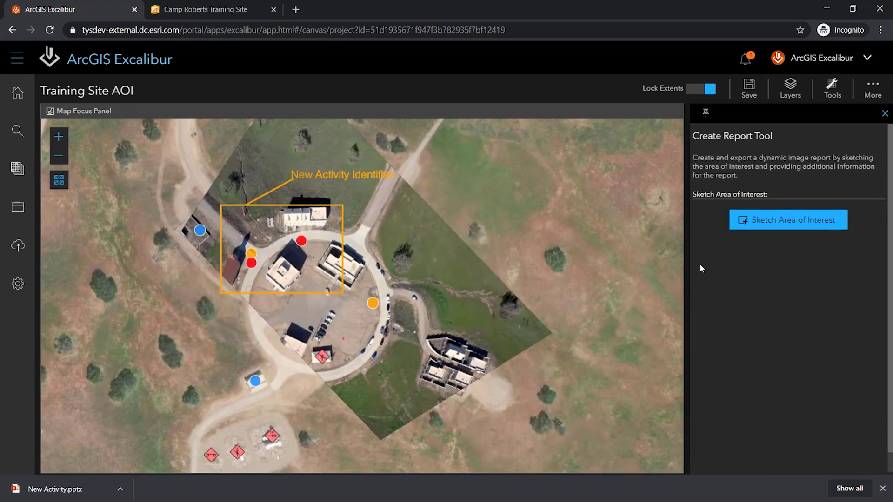
click(745, 60)
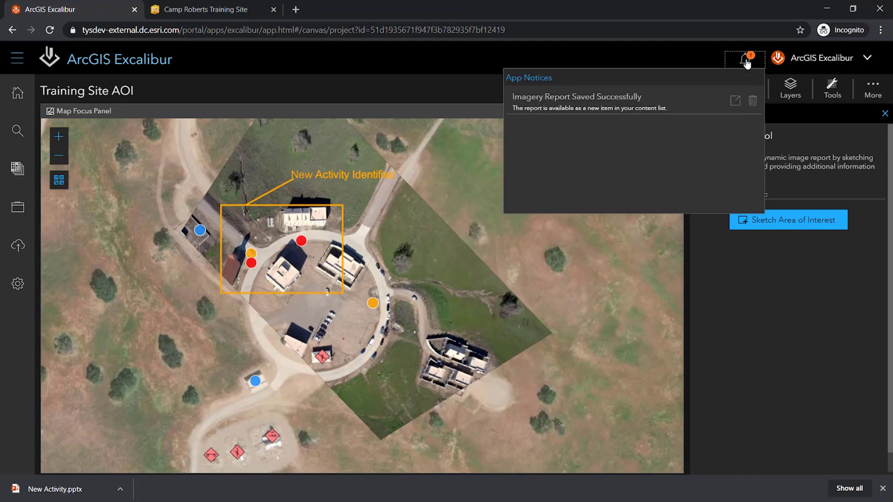
click(752, 101)
click(466, 153)
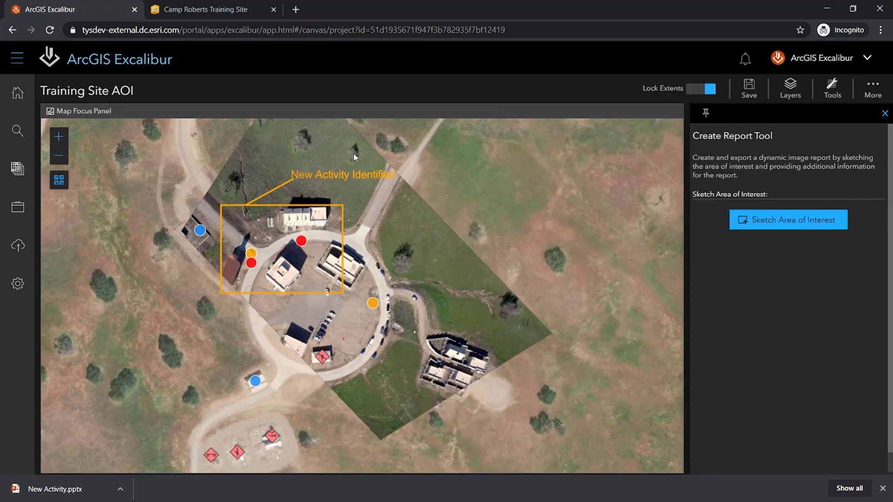
click(202, 12)
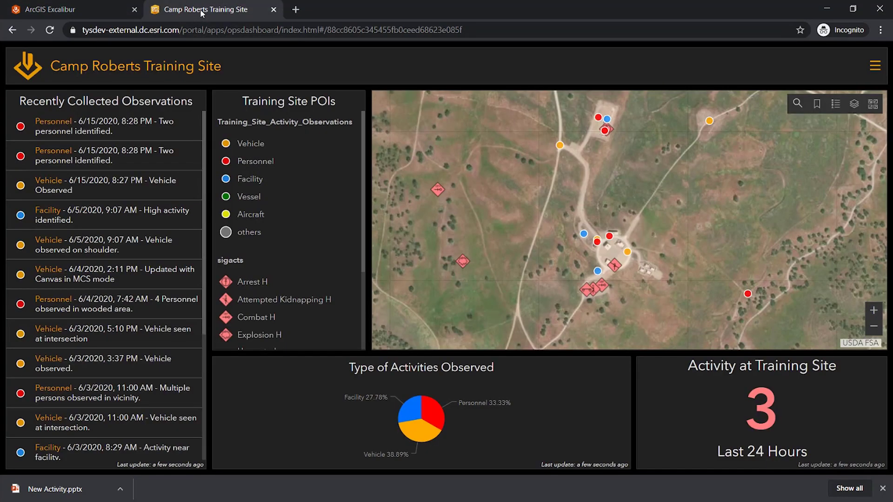